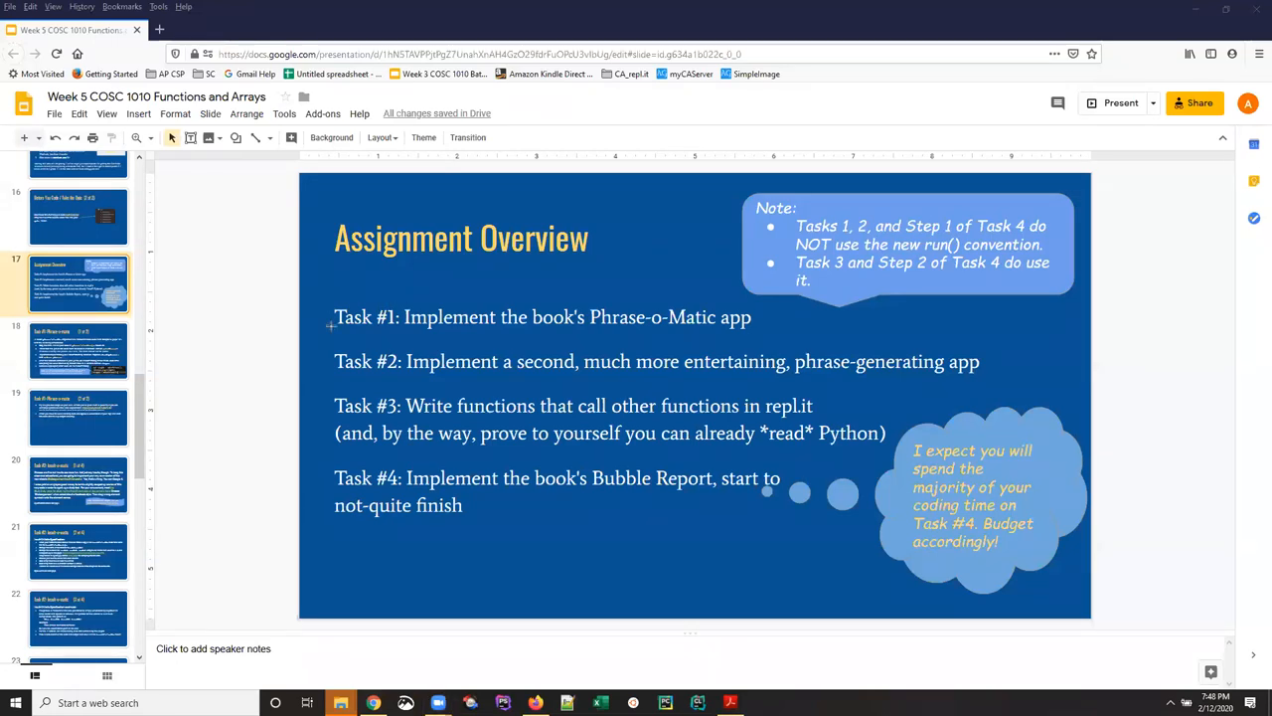
Draw orange outline rectangles around Tasks #1–#2, Task #3 and Task #4, widened to fit the text.
left_click_drag(320, 295, 921, 374)
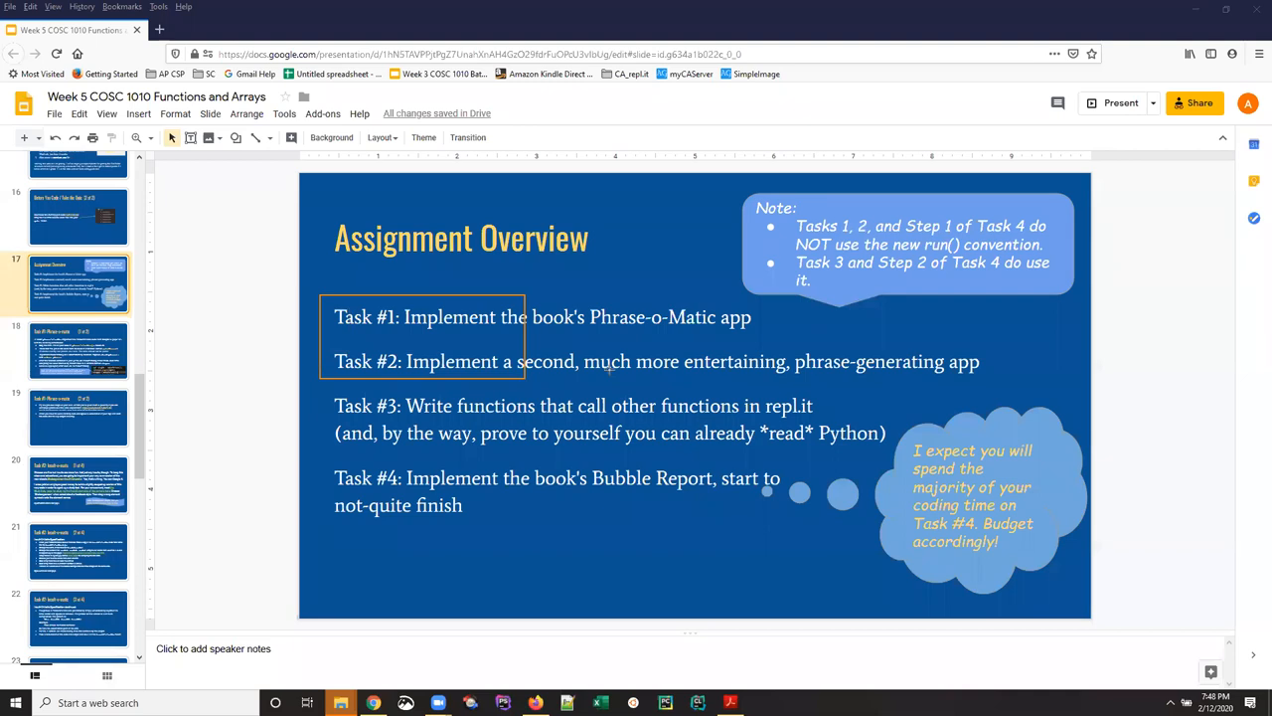
left_click_drag(1036, 376, 1030, 380)
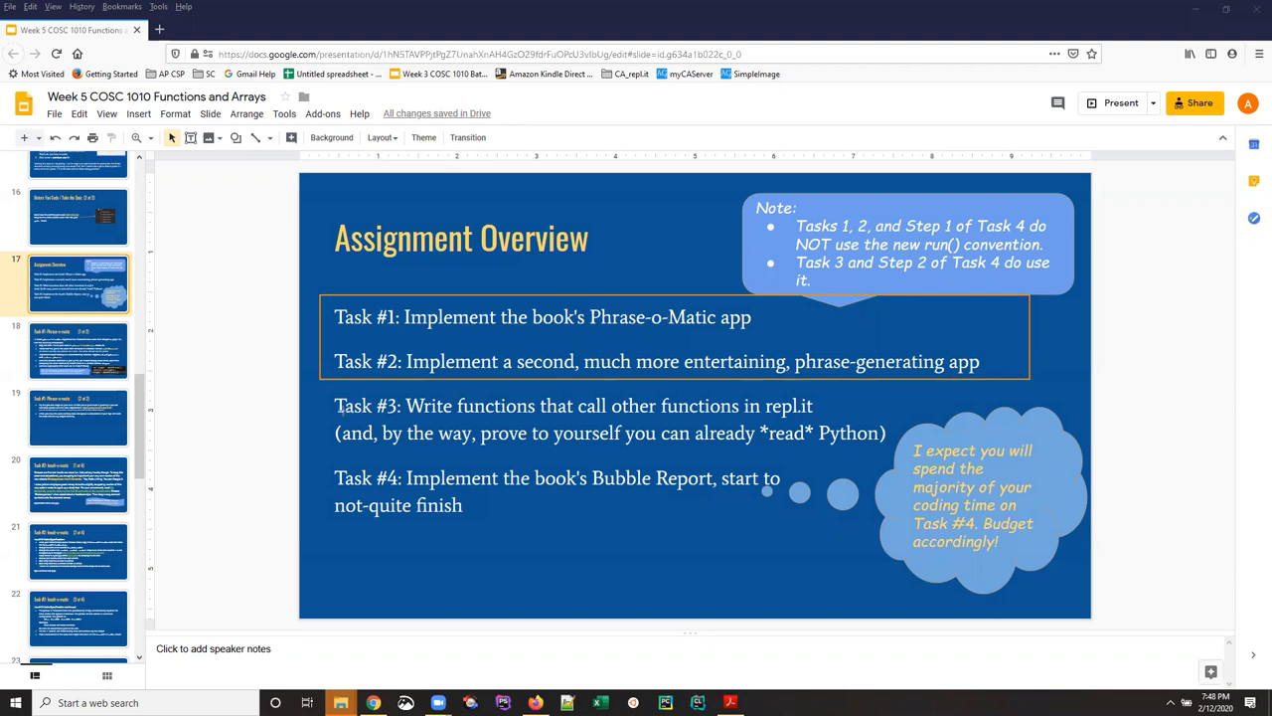
left_click_drag(312, 387, 660, 457)
left_click_drag(774, 455, 897, 455)
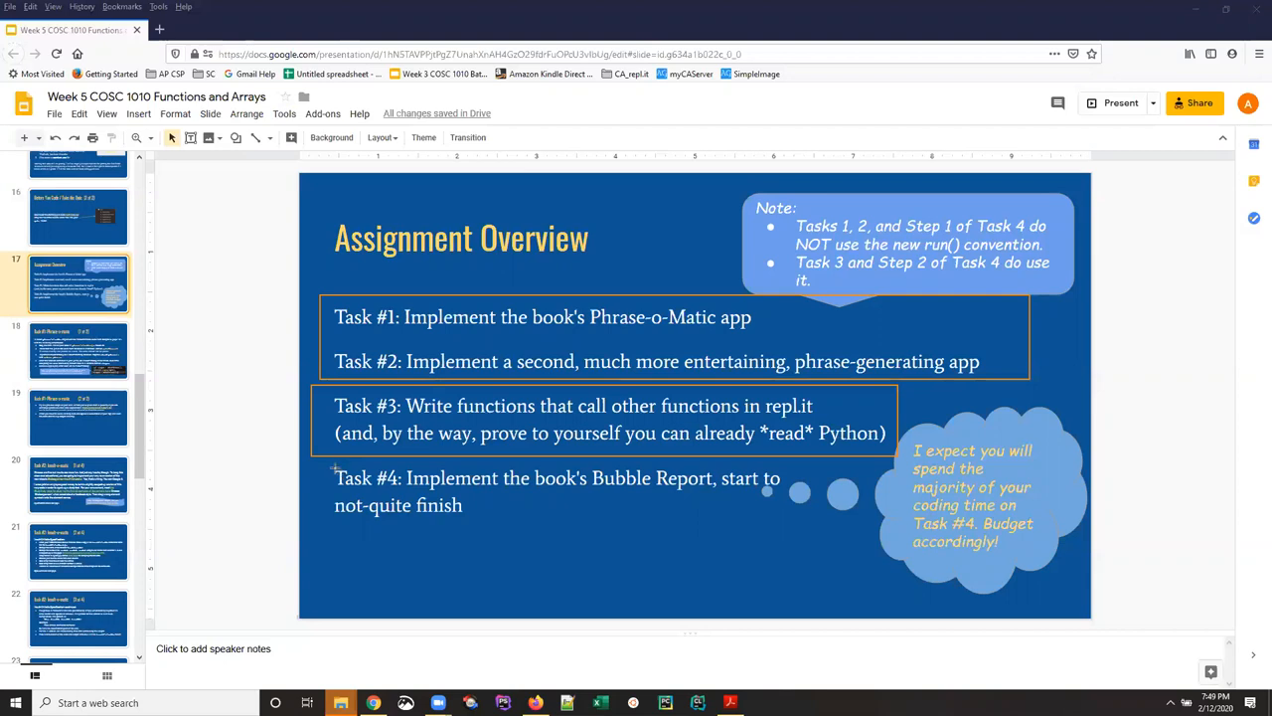
left_click_drag(325, 464, 812, 541)
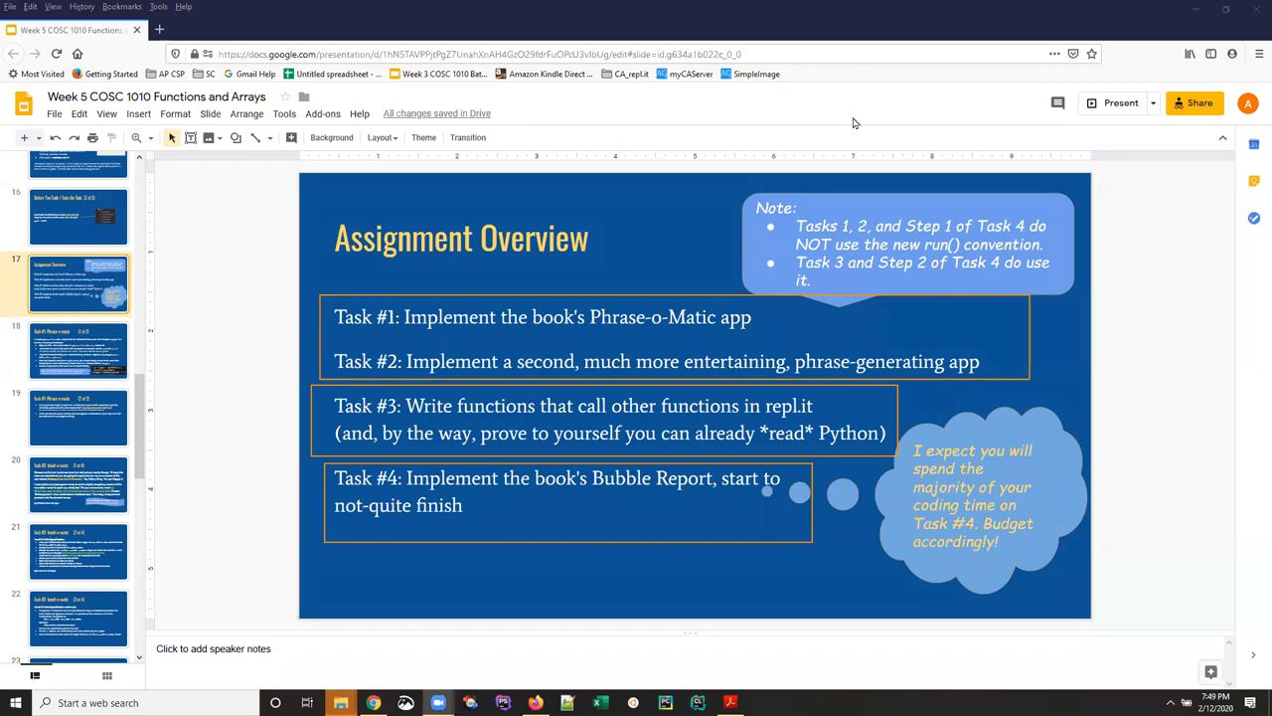
Switch from Google Slides to the Chrome window holding the concatenationPuzzle repl.
key("alt+Tab")
key("Tab")
key("Tab")
key("alt")
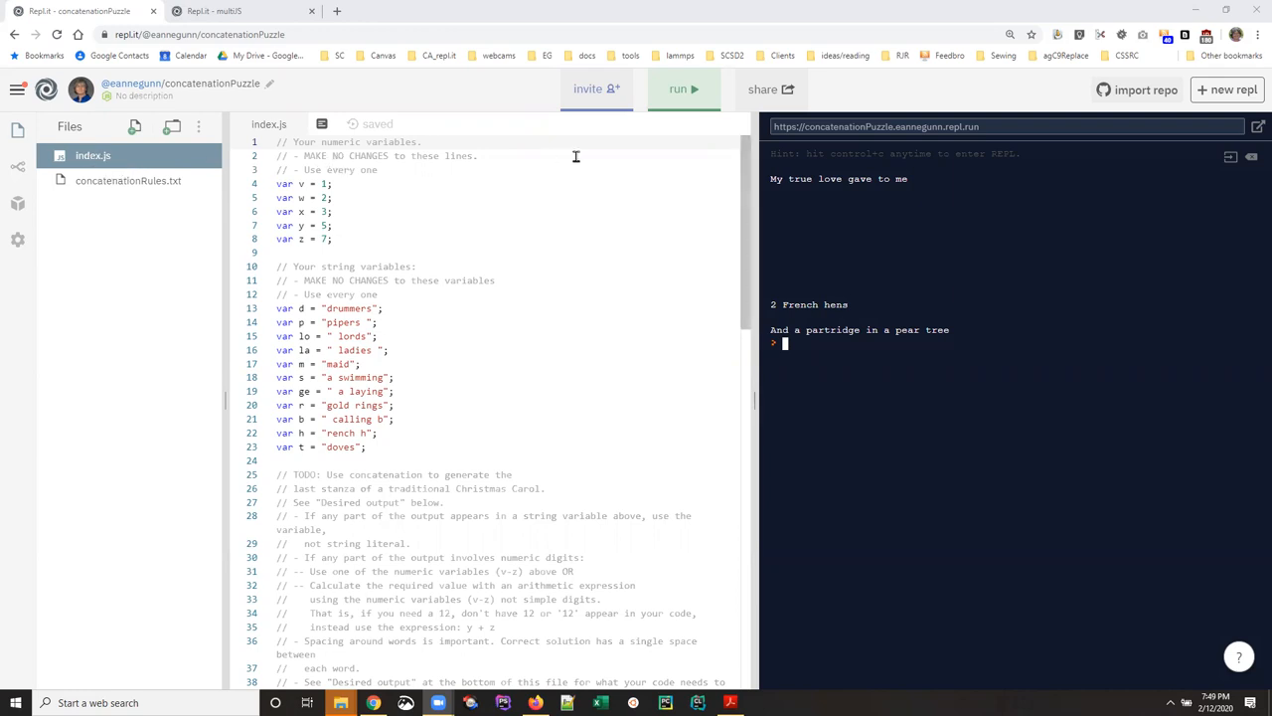
Re-run the concatenationPuzzle program several times so the carol output reappears.
left_click(675, 95)
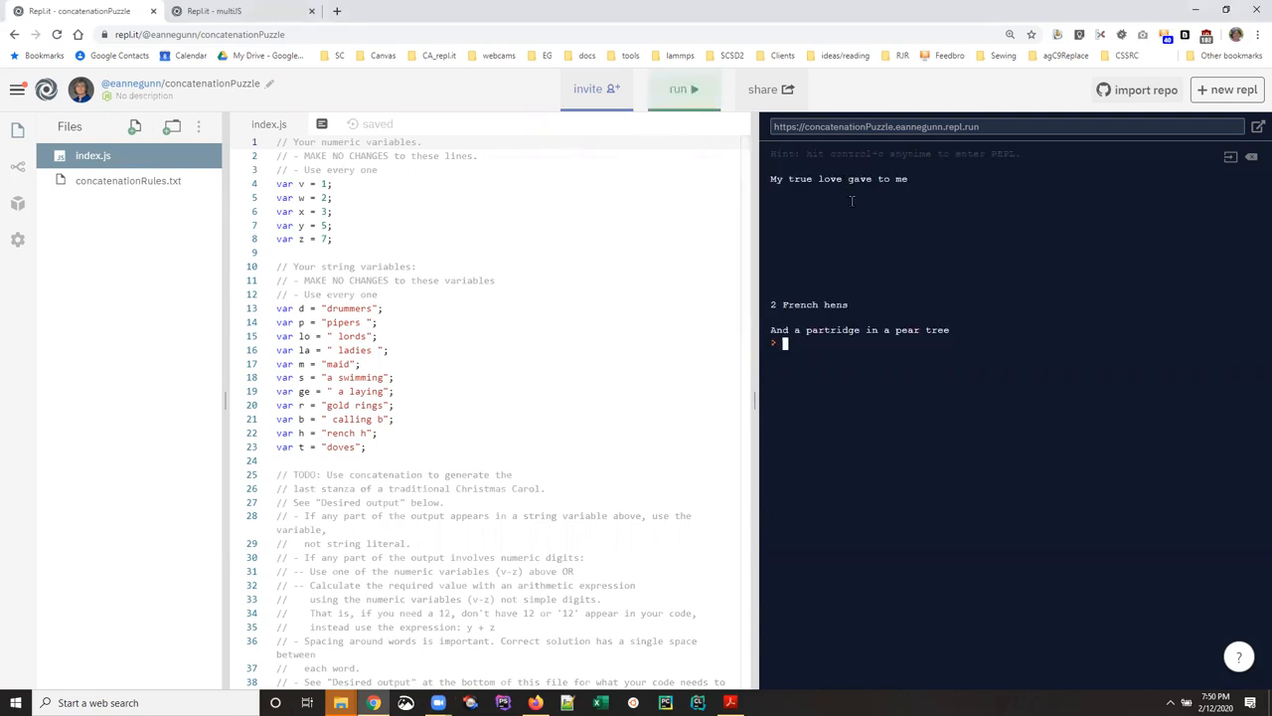
left_click(684, 89)
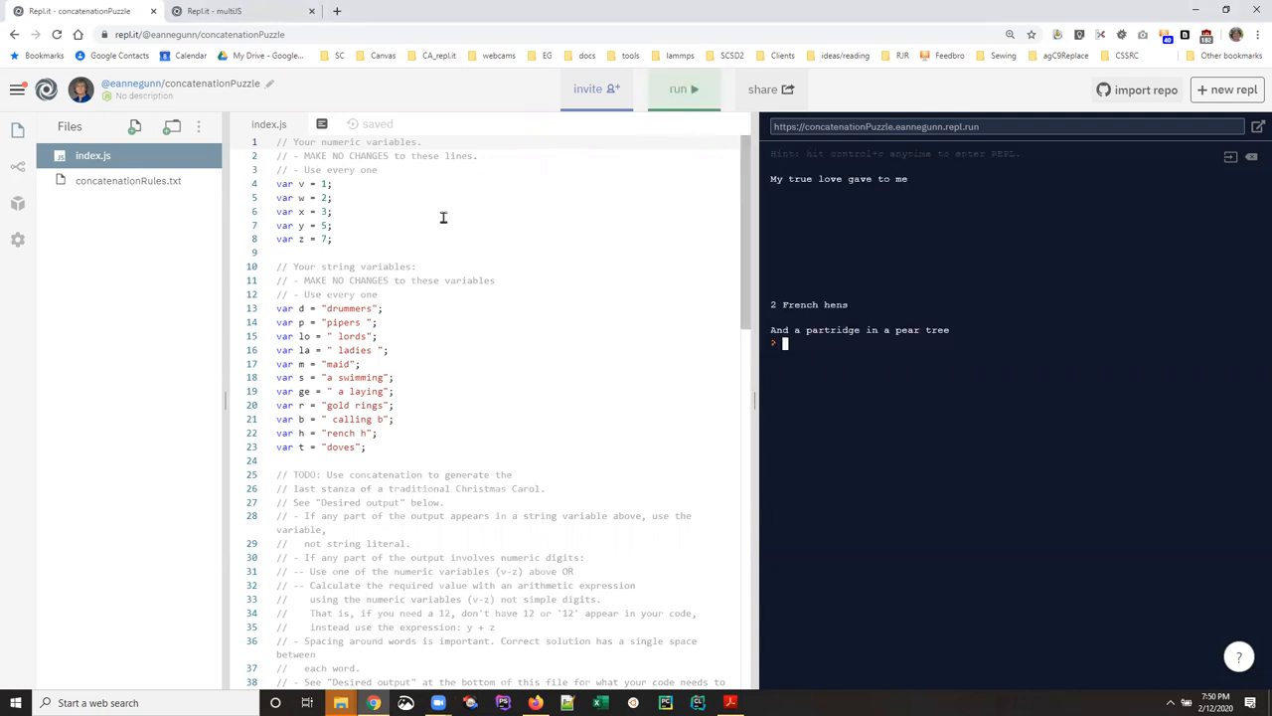
left_click(682, 91)
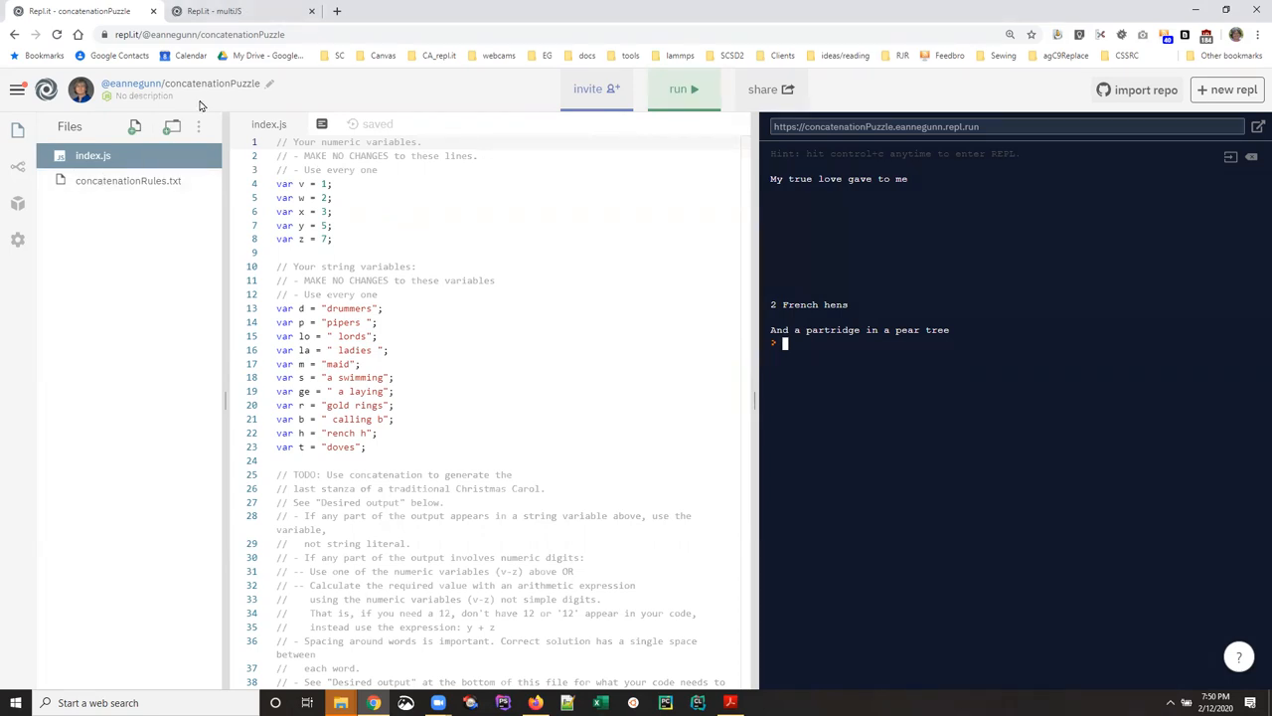
Switch to the multiJS repl and view sample1.js and sample2.js before returning to index.js.
left_click(243, 12)
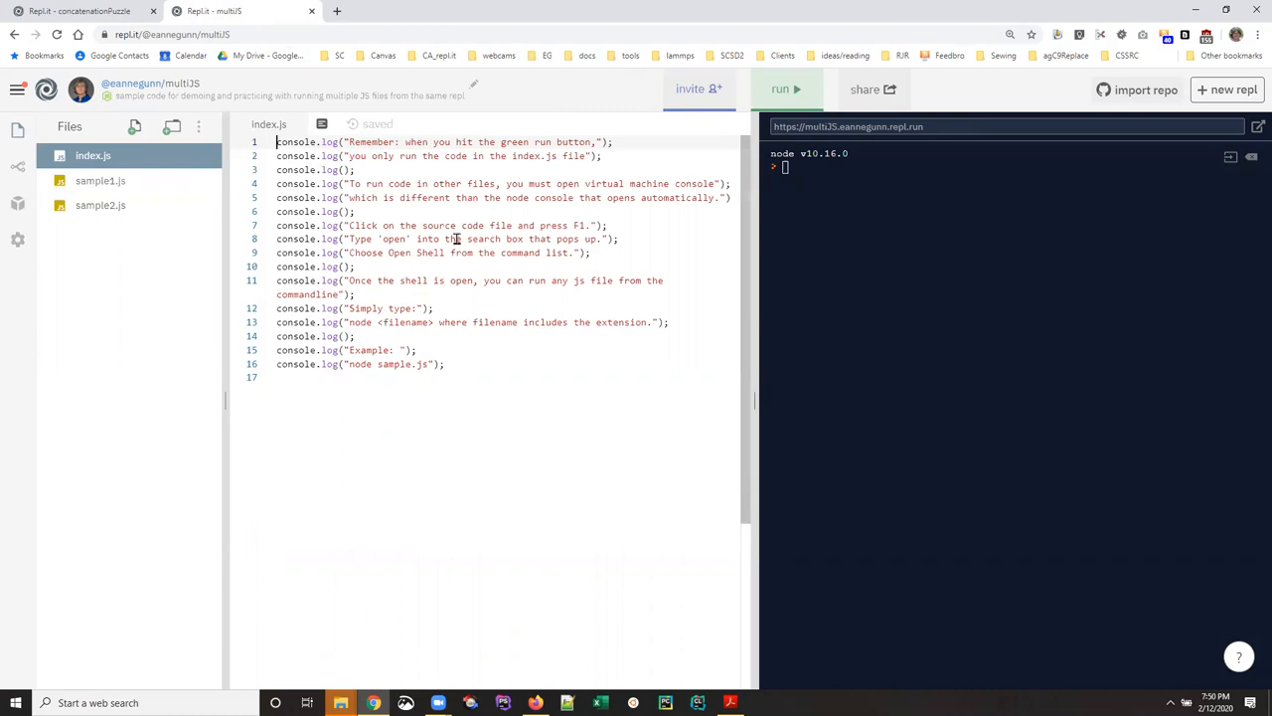
left_click(84, 185)
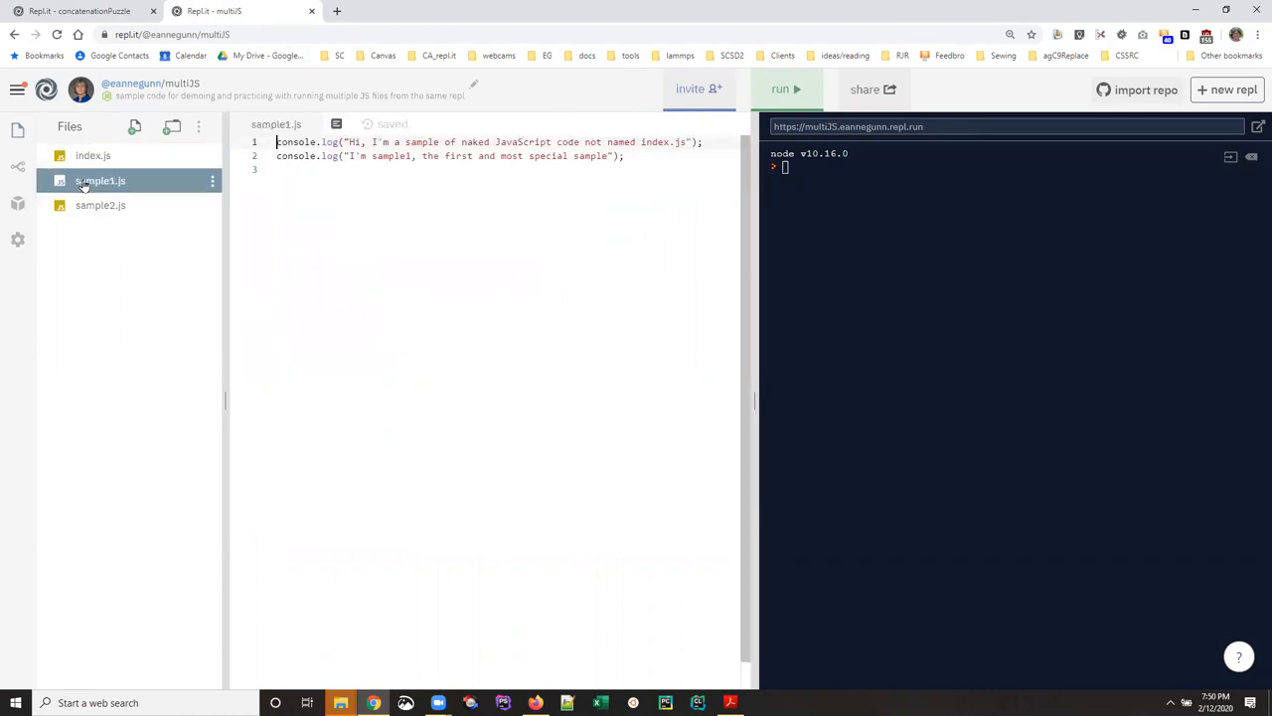
left_click(89, 210)
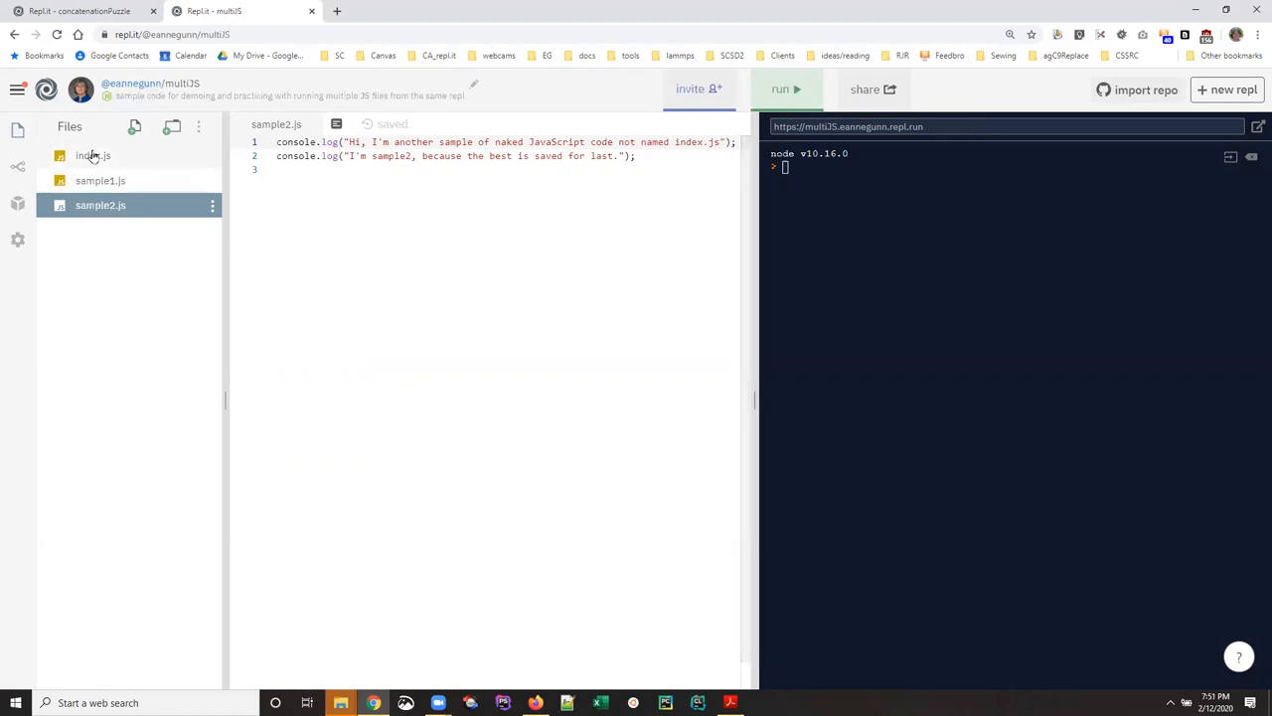
left_click(92, 156)
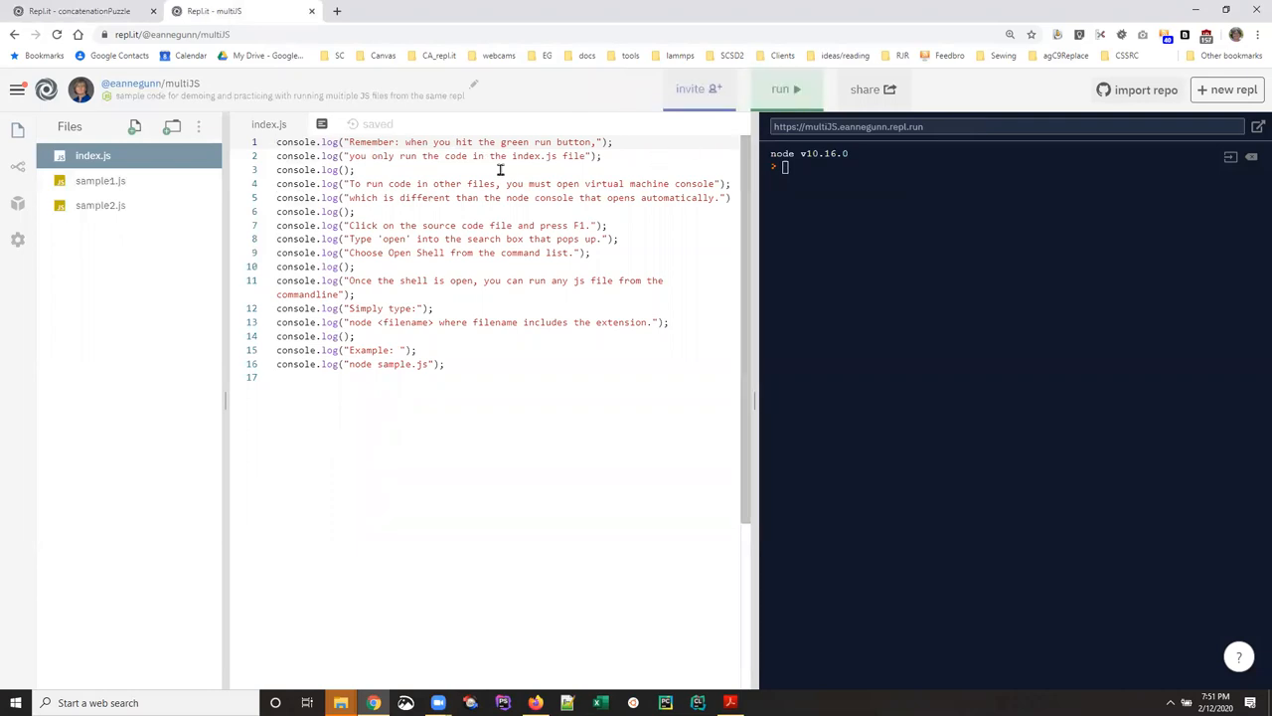
Run index.js, highlight its first console lines and glance at sample1.js and sample2.js.
left_click(781, 89)
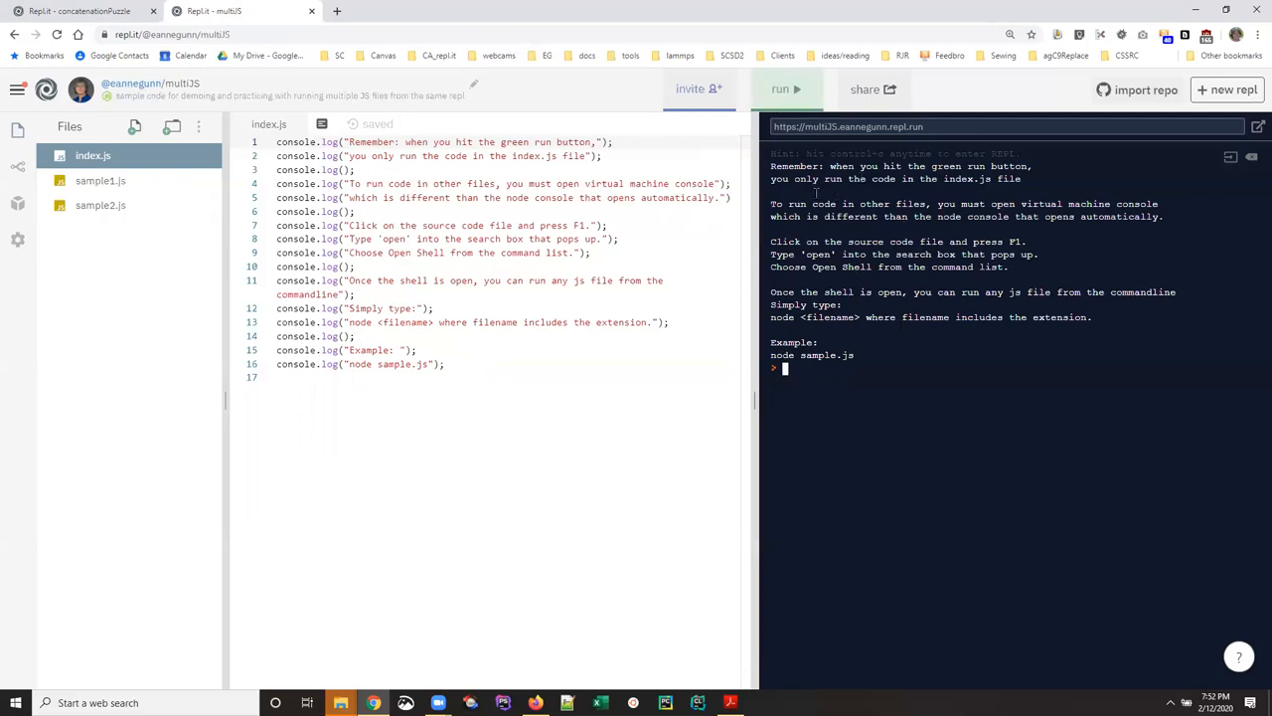
left_click_drag(771, 166, 1043, 180)
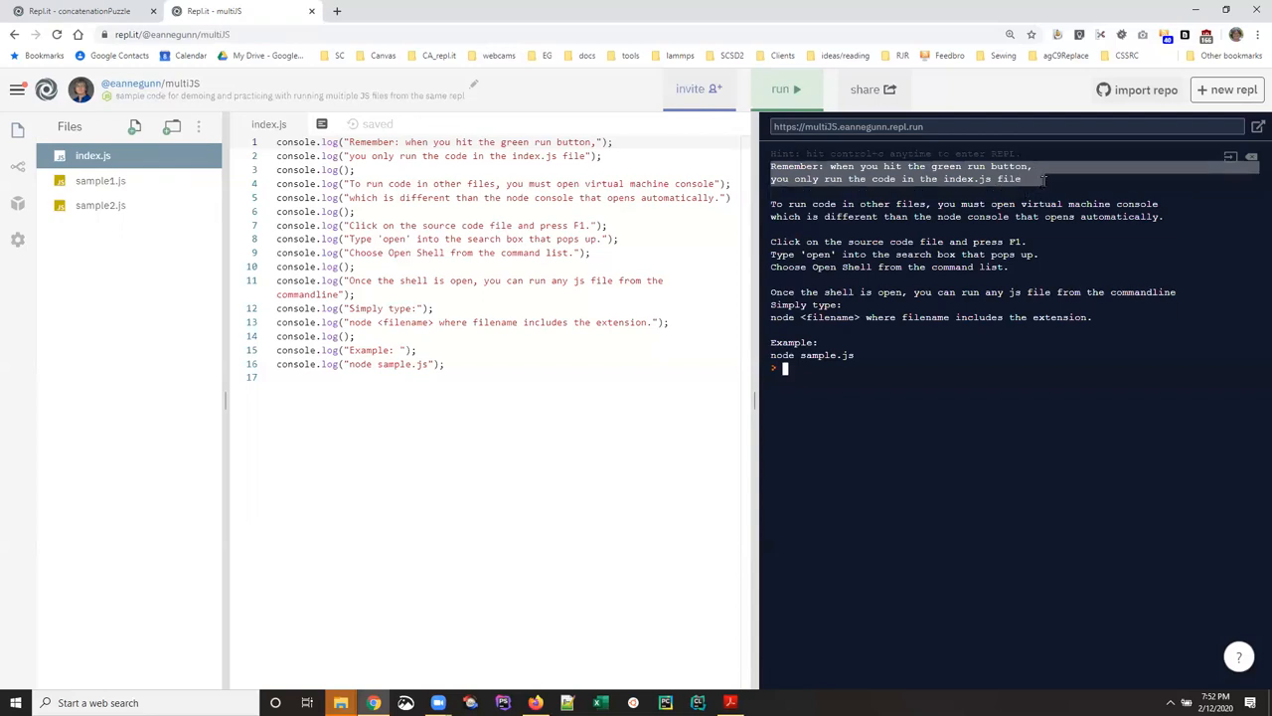
left_click(101, 182)
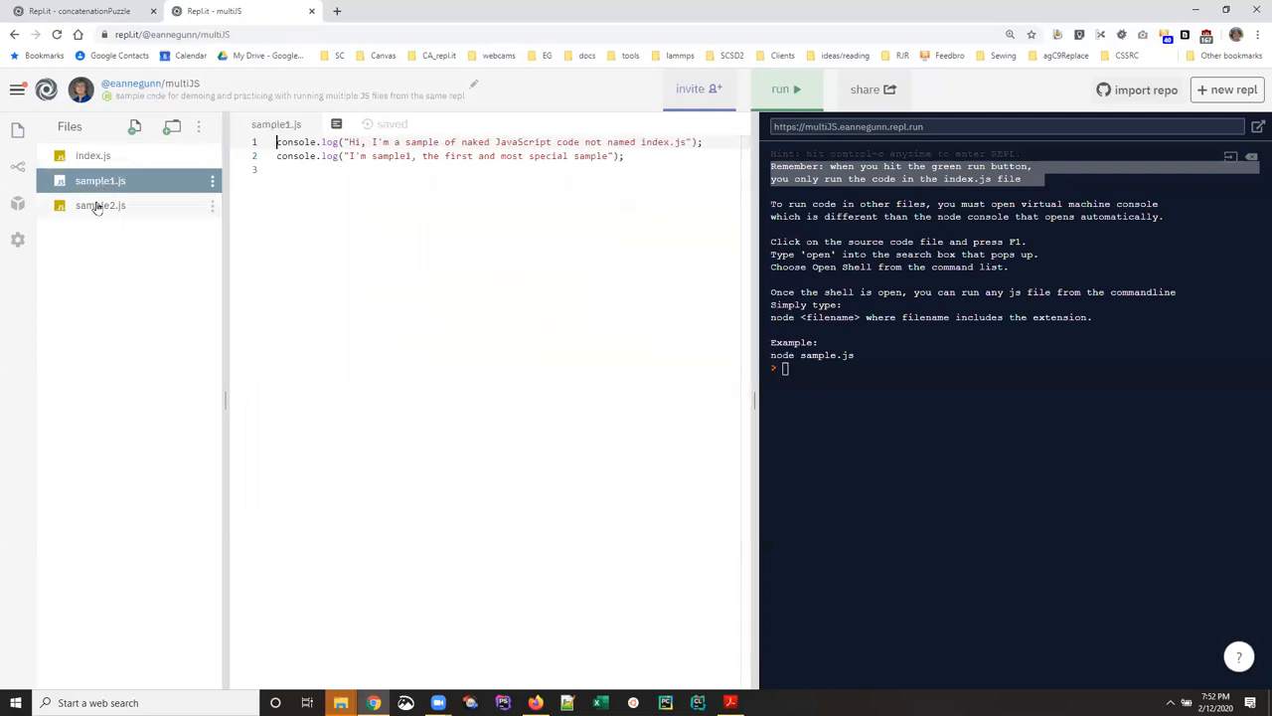
left_click(97, 207)
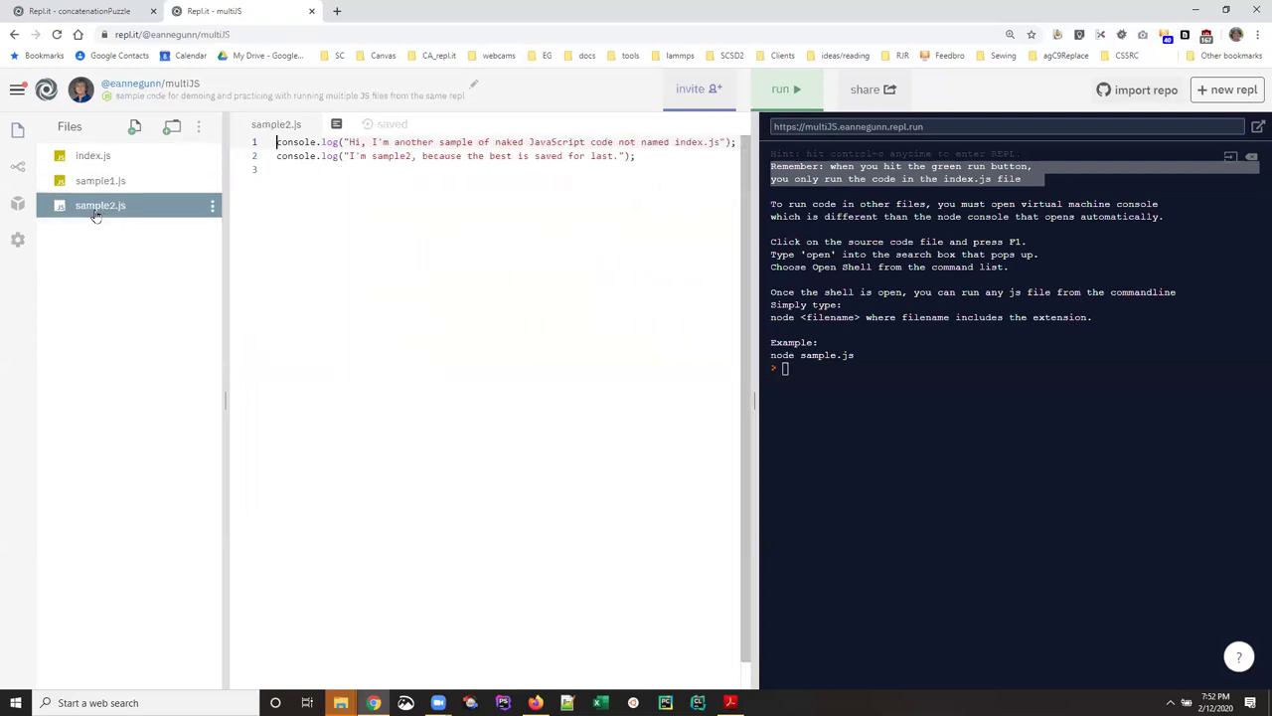
left_click(93, 156)
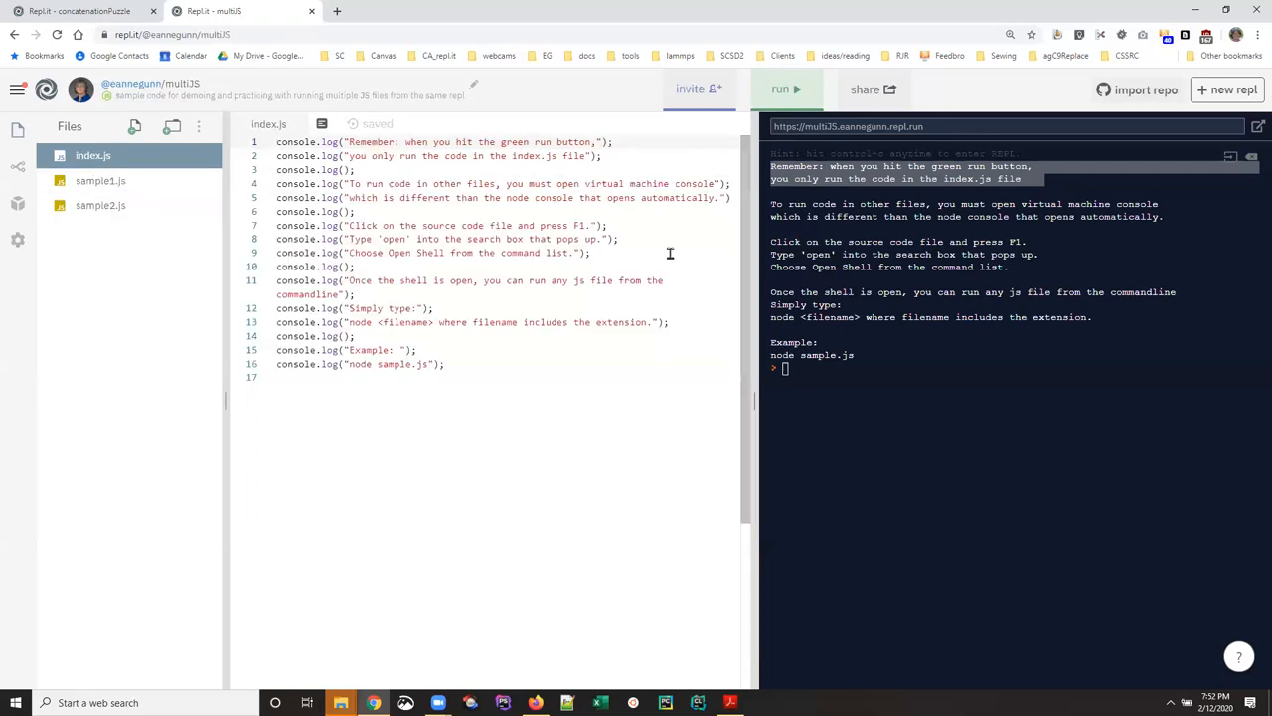
Highlight the console lines about running other files and the line 5 and line 8 messages in index.js.
left_click(824, 208)
left_click_drag(772, 204, 1179, 220)
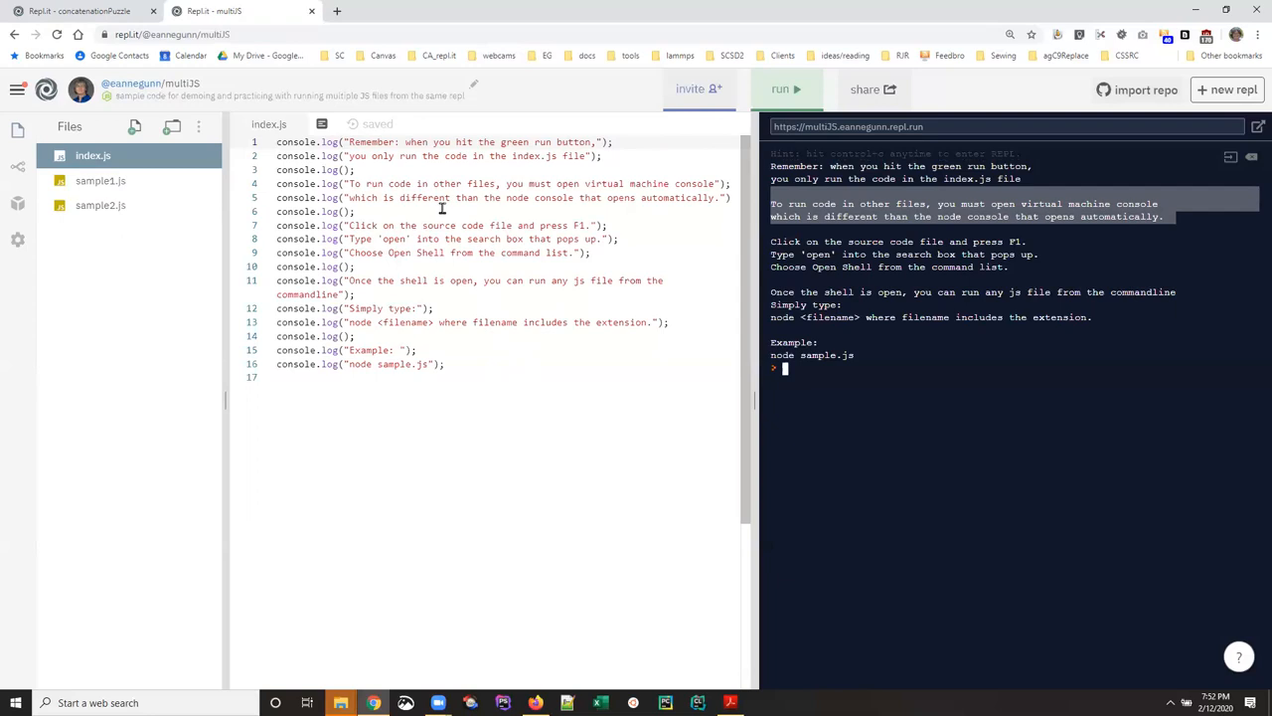
double_click(401, 196)
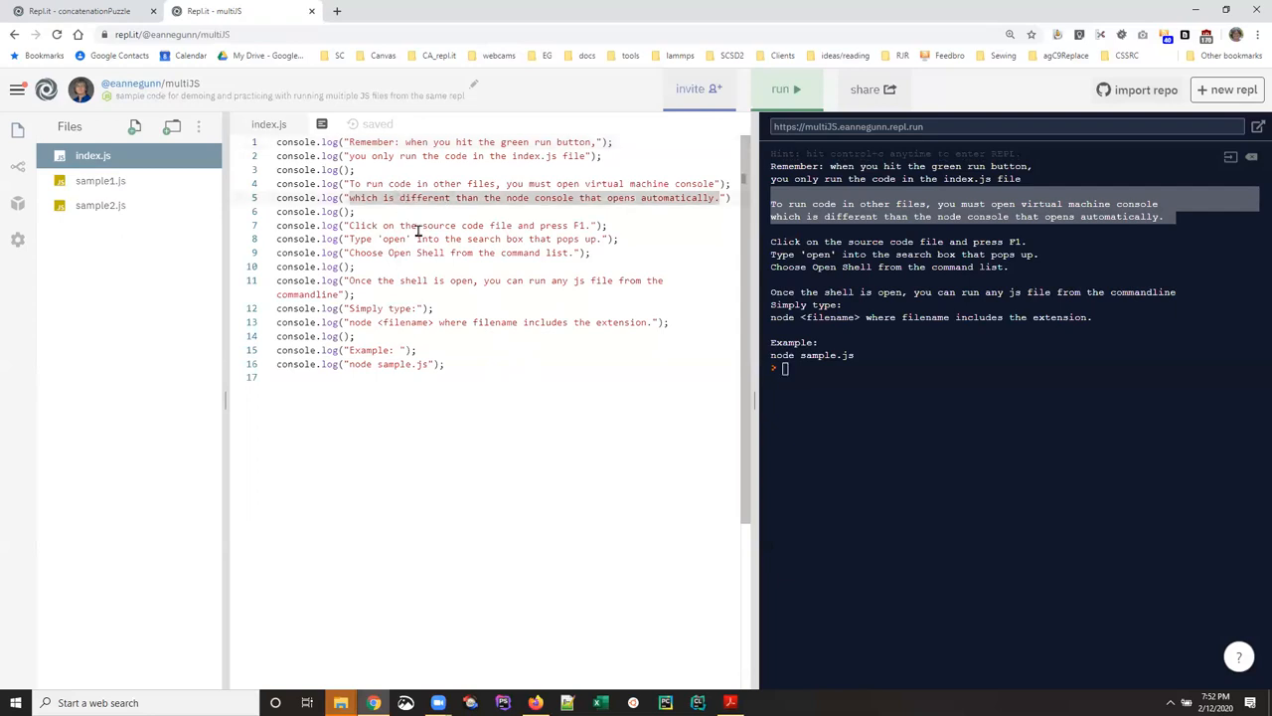
double_click(397, 240)
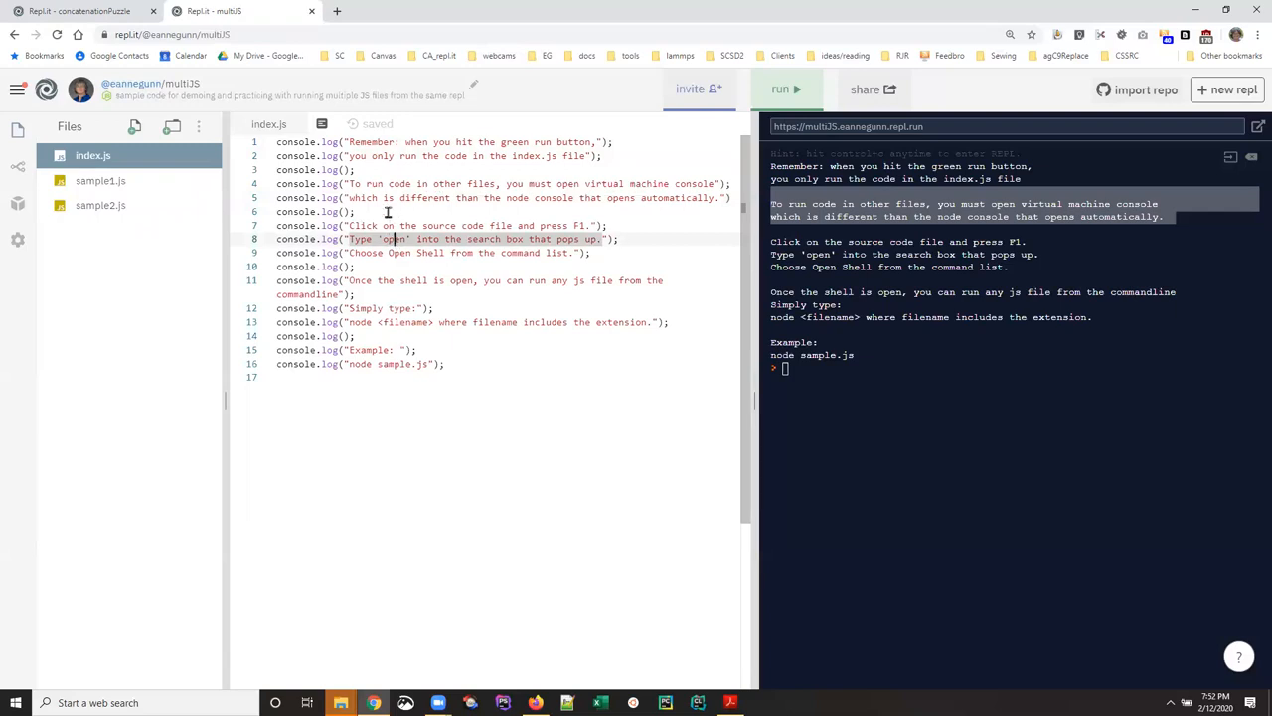
left_click(377, 212)
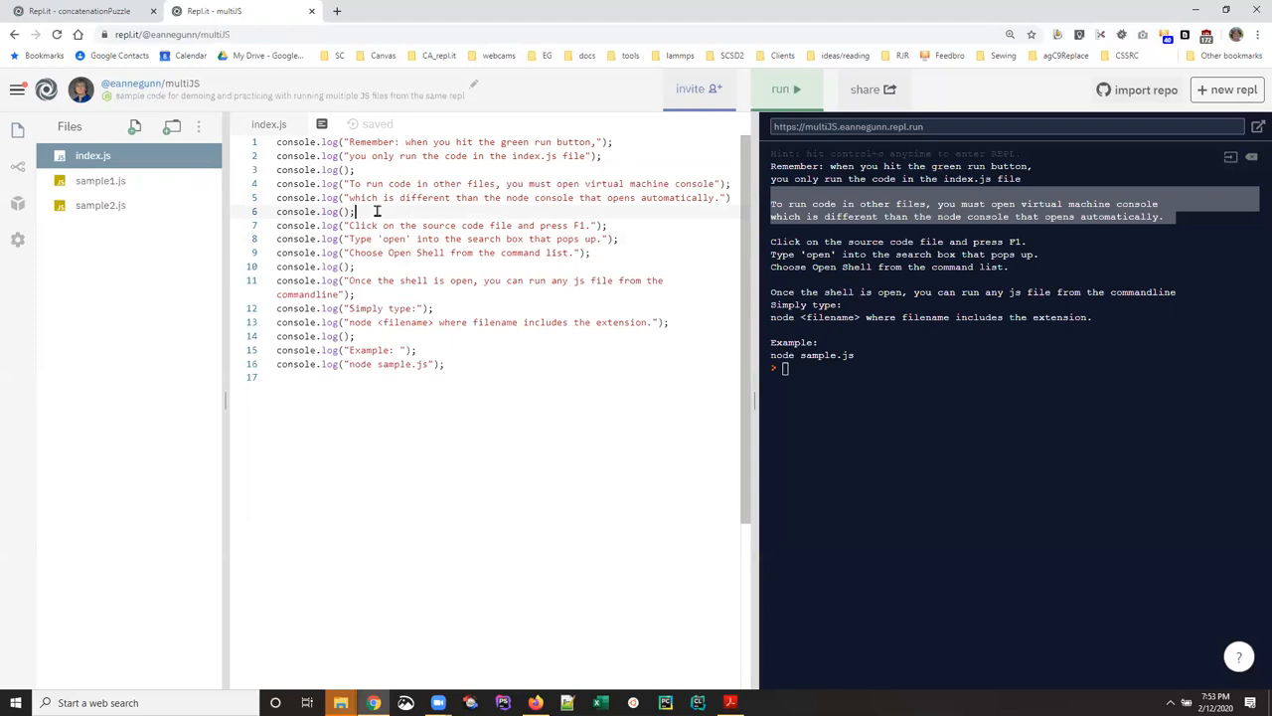
Bring up the command palette via F1 and again via the editor's right-click action list.
key("F1")
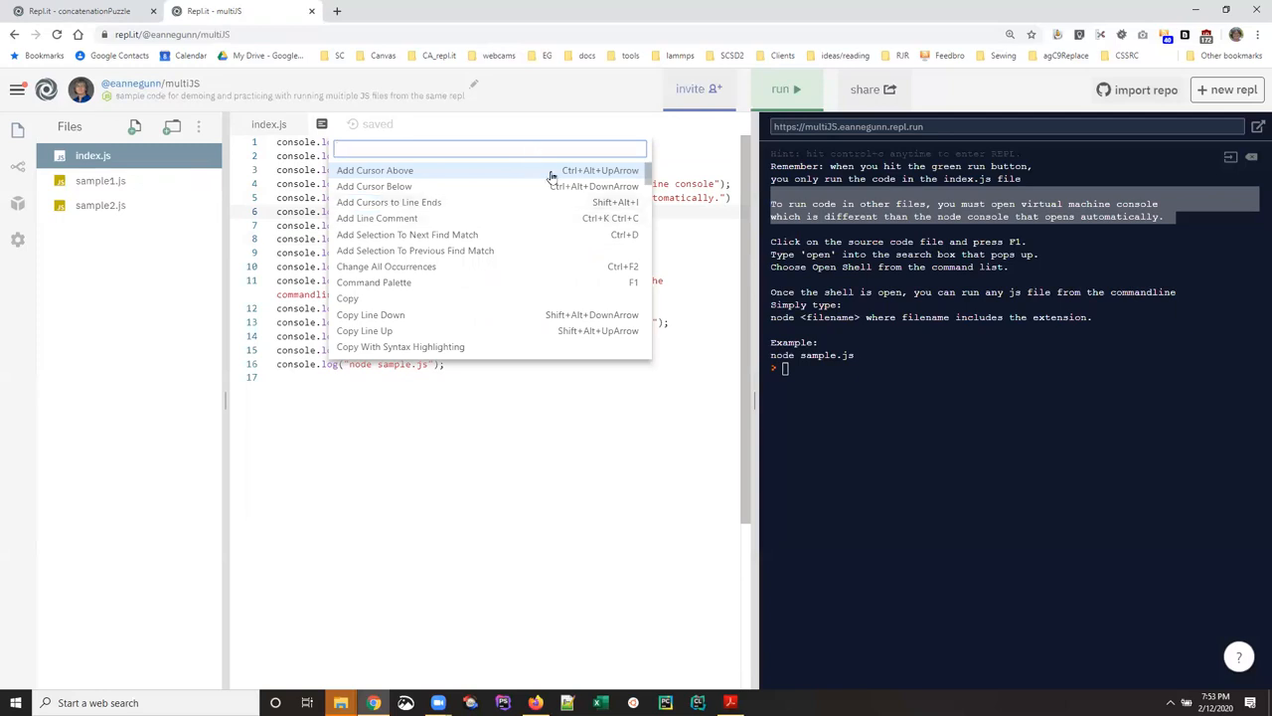
key("Escape")
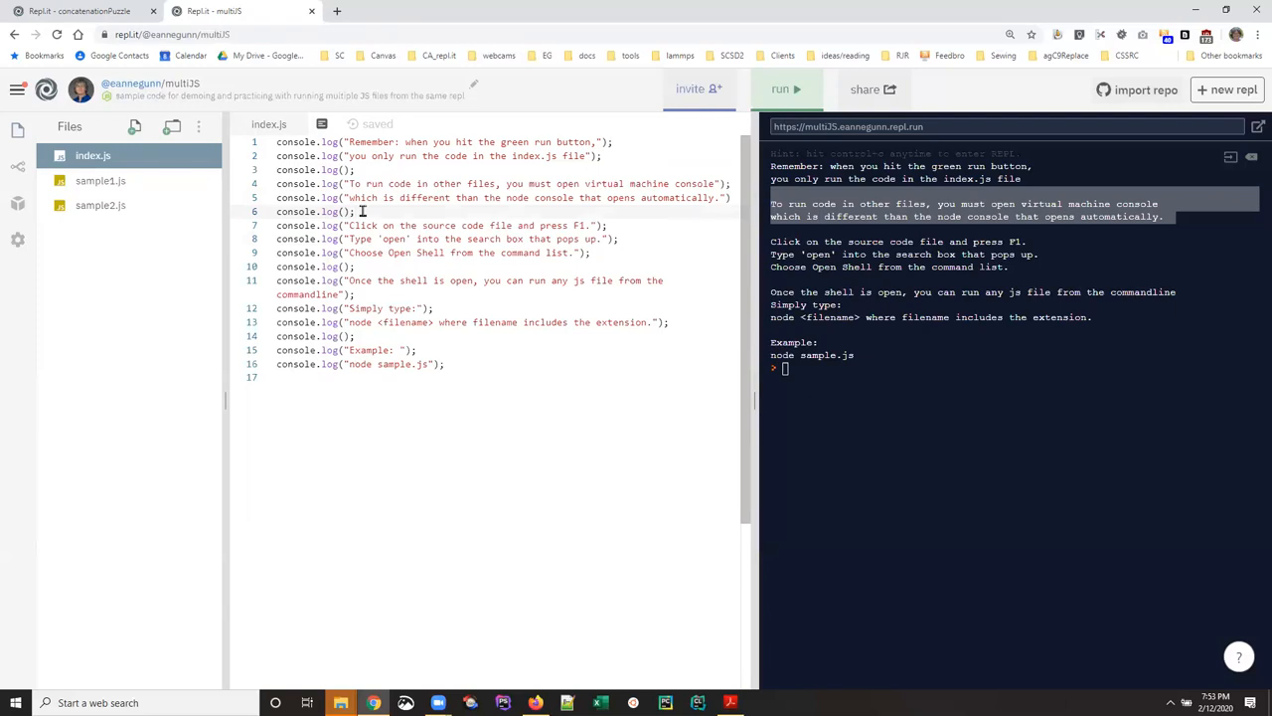
right_click(361, 211)
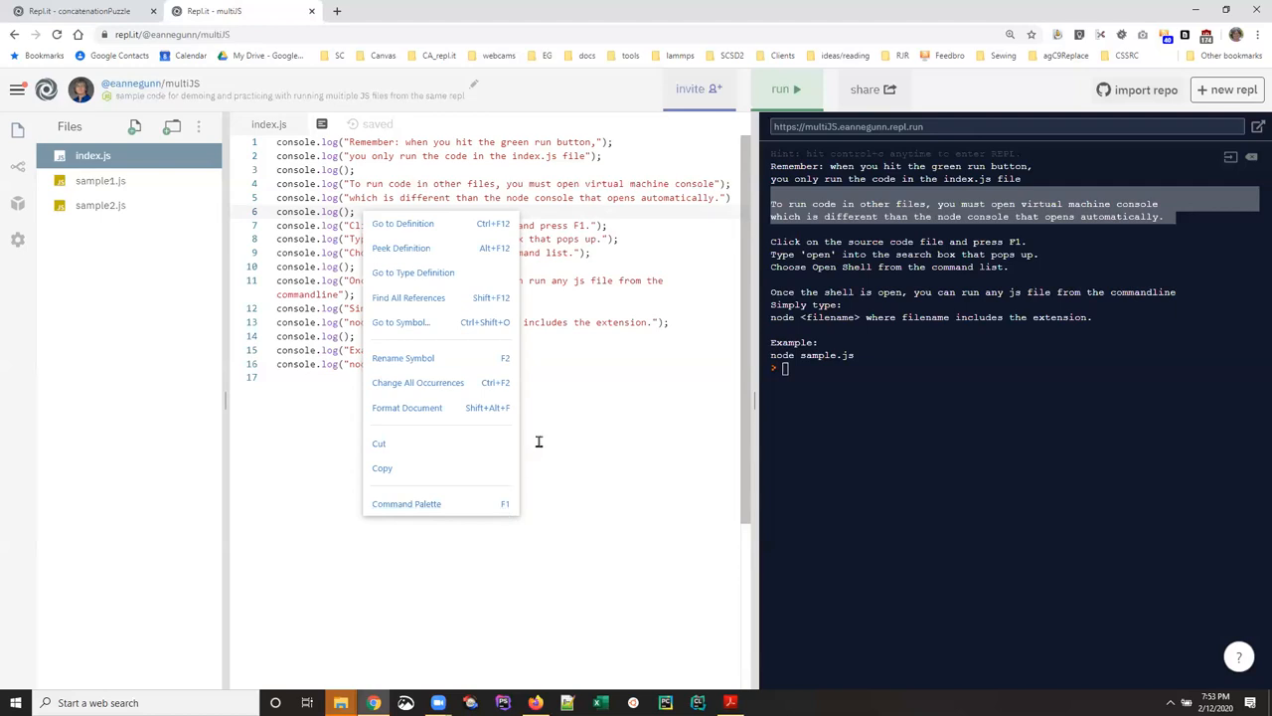
left_click(565, 403)
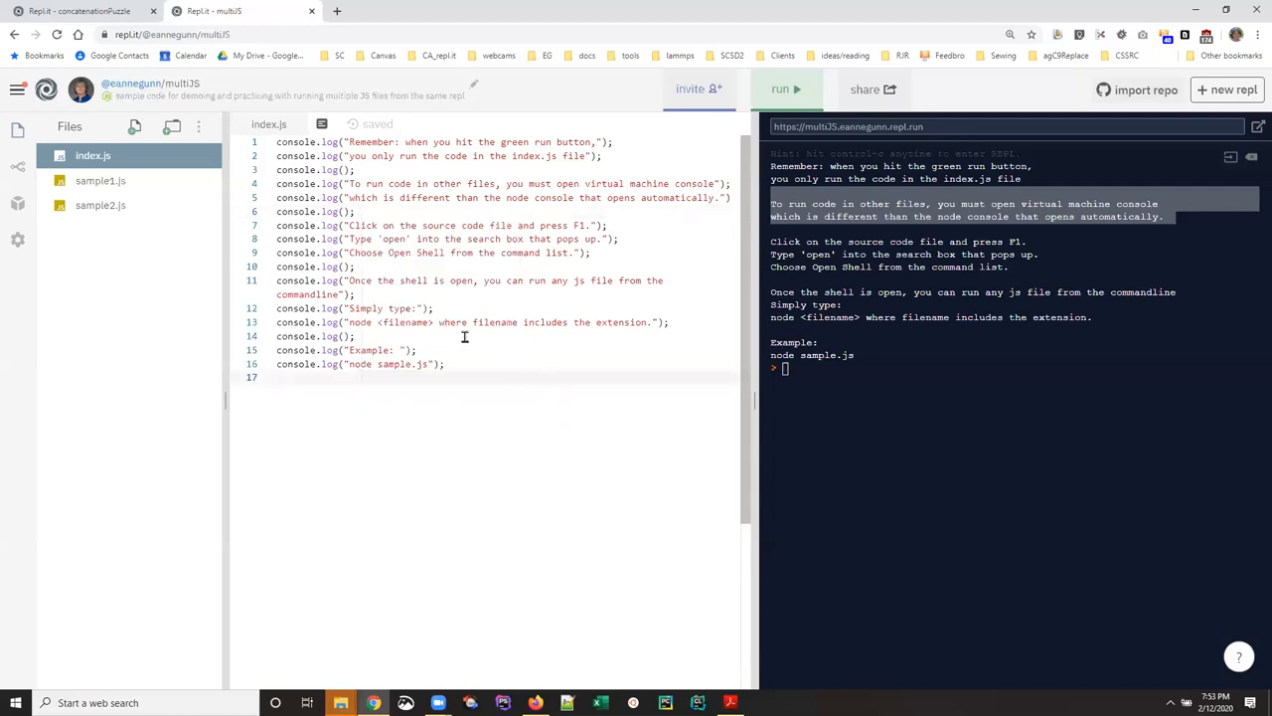
right_click(437, 252)
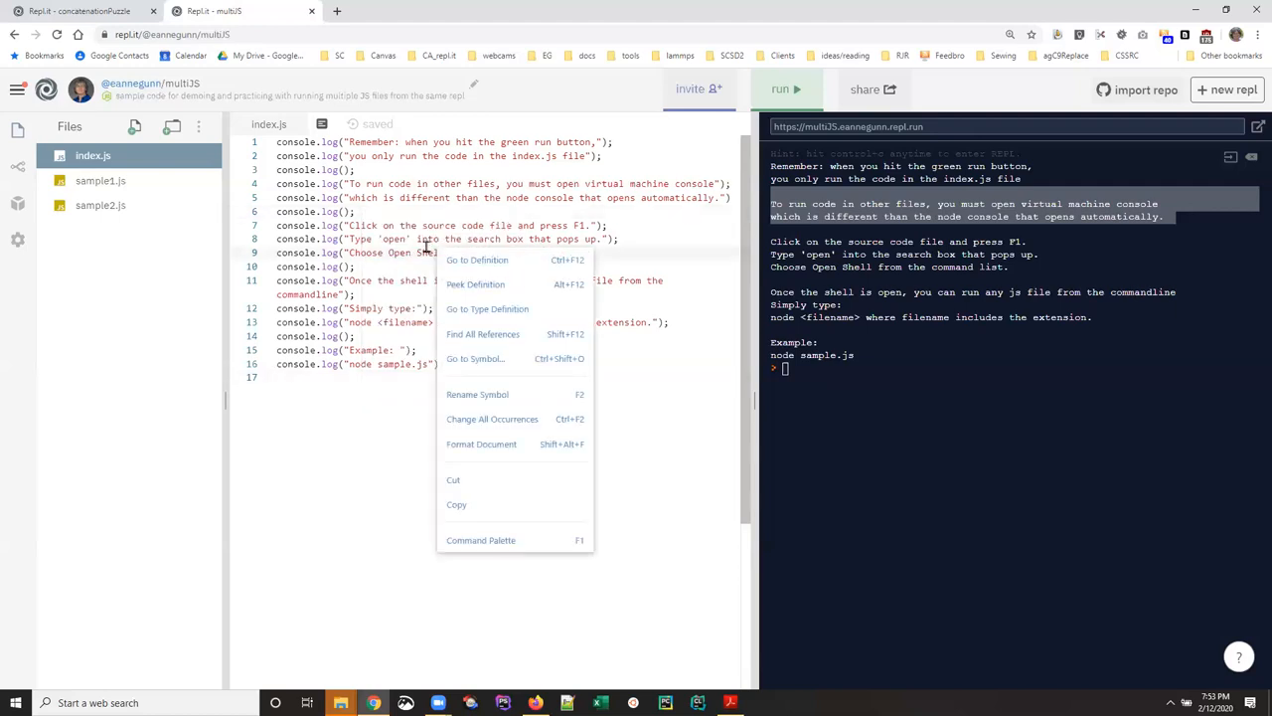
left_click(481, 541)
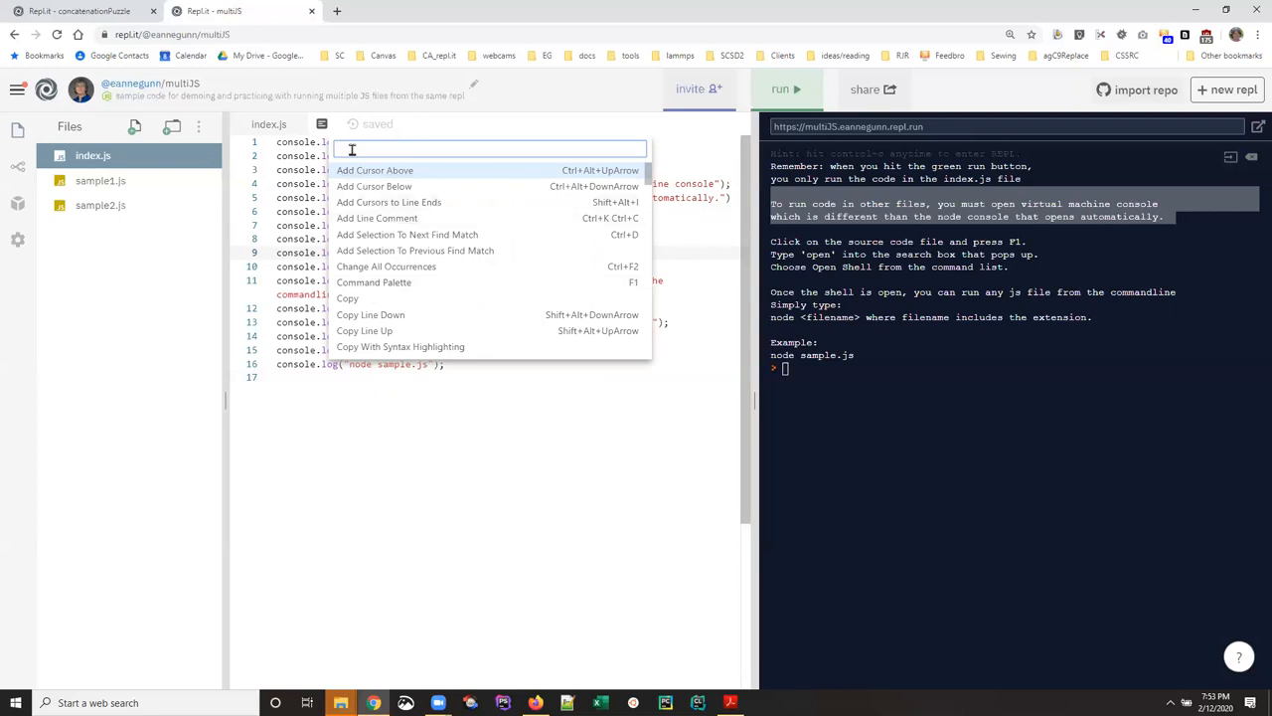
type("open")
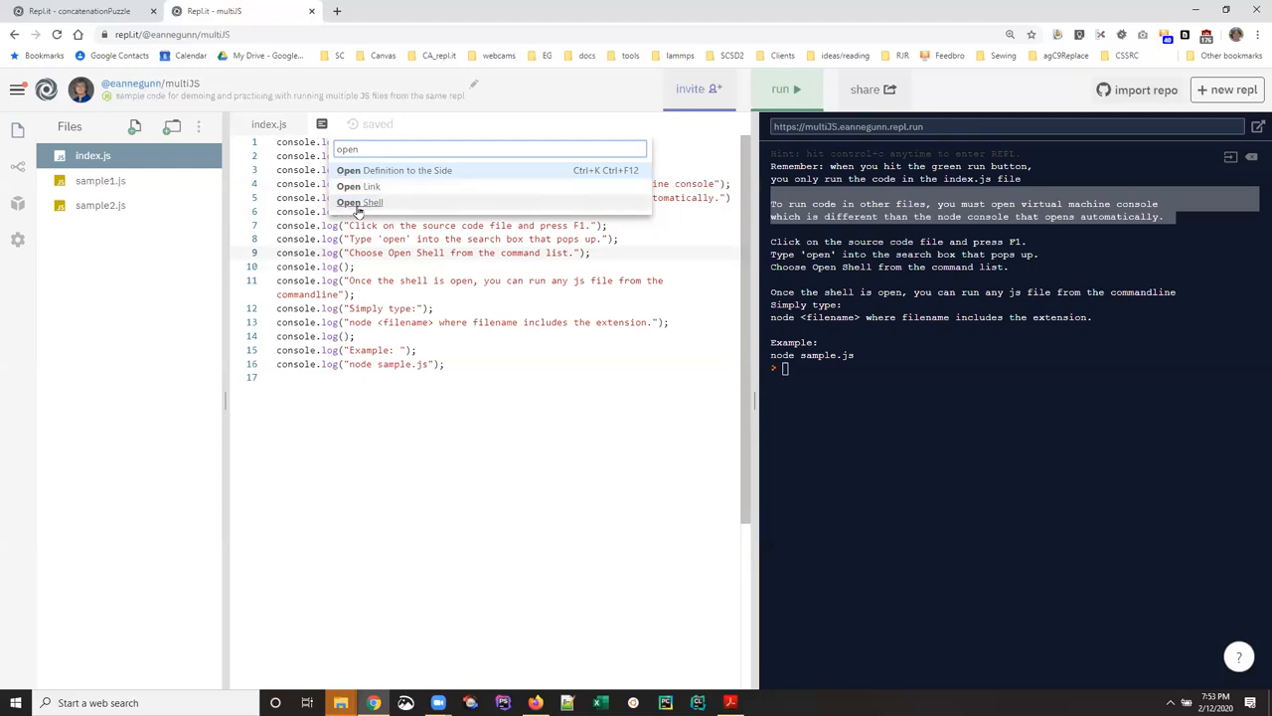
Choose Open Shell from the palette and drag the splitter to make the shell taller.
left_click(358, 203)
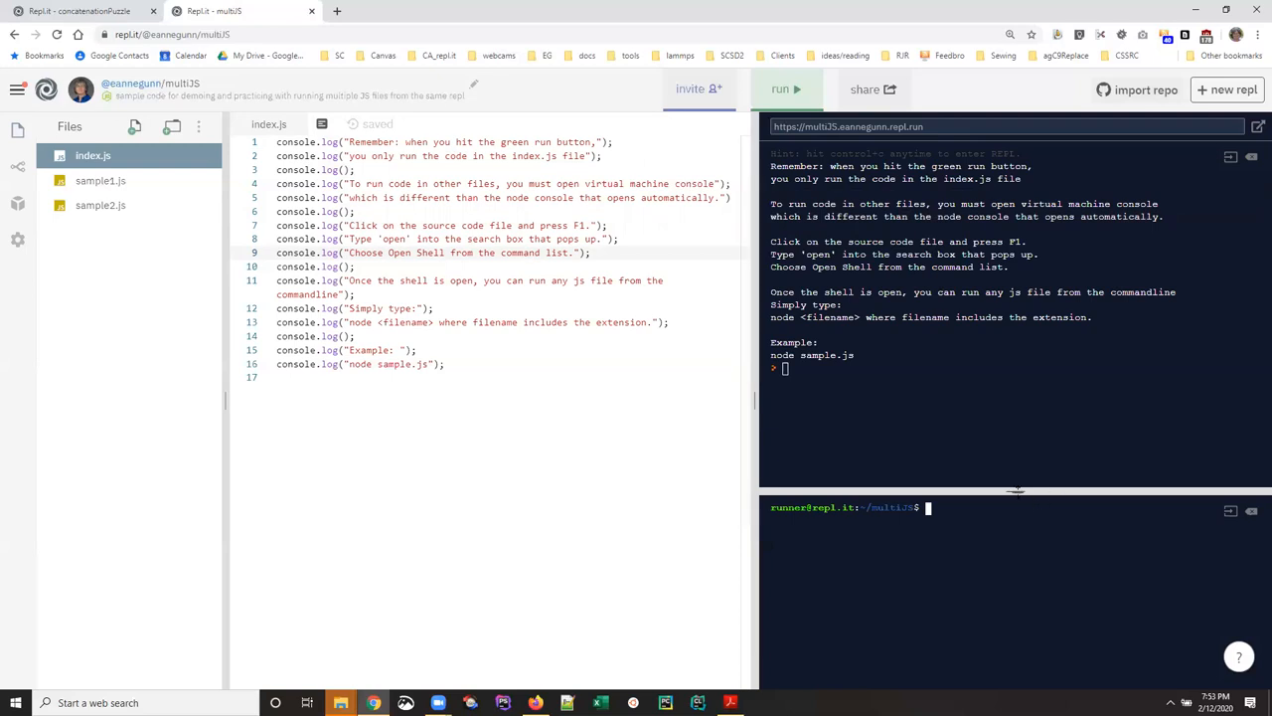
left_click_drag(1015, 491, 995, 392)
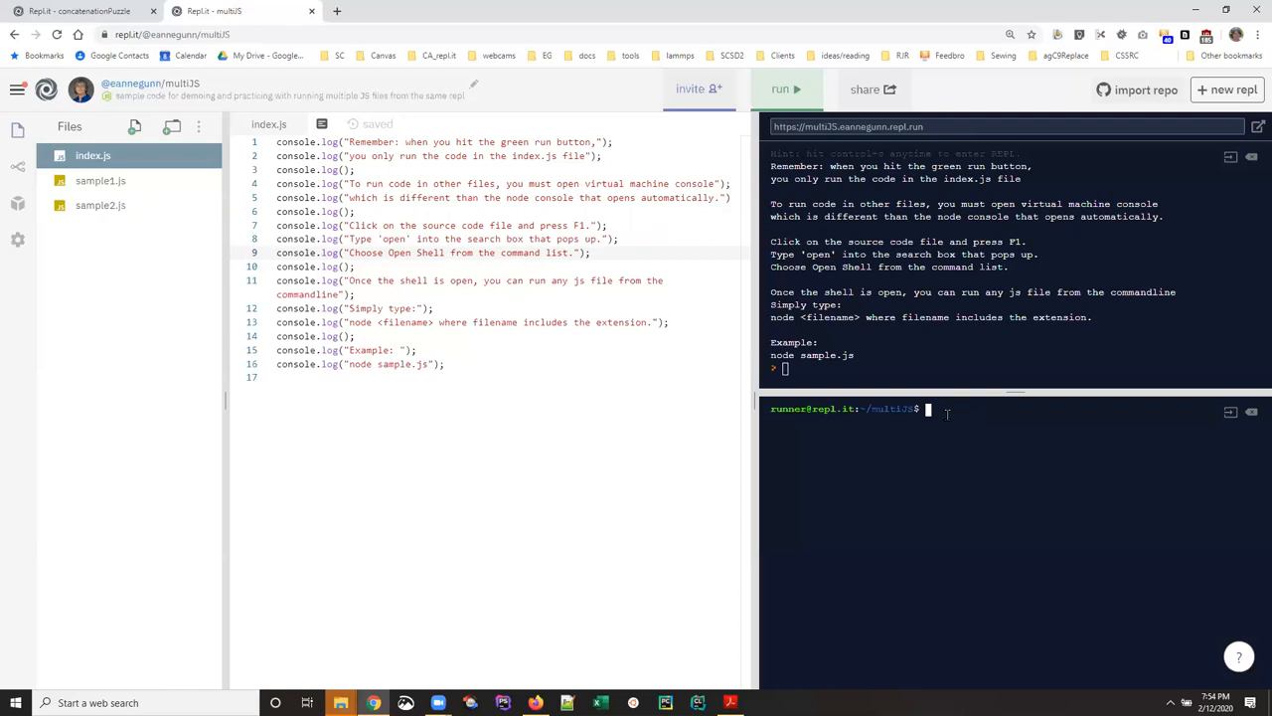
type("dir")
Run dir in the shell to list index.js, sample1.js and sample2.js.
key("Return")
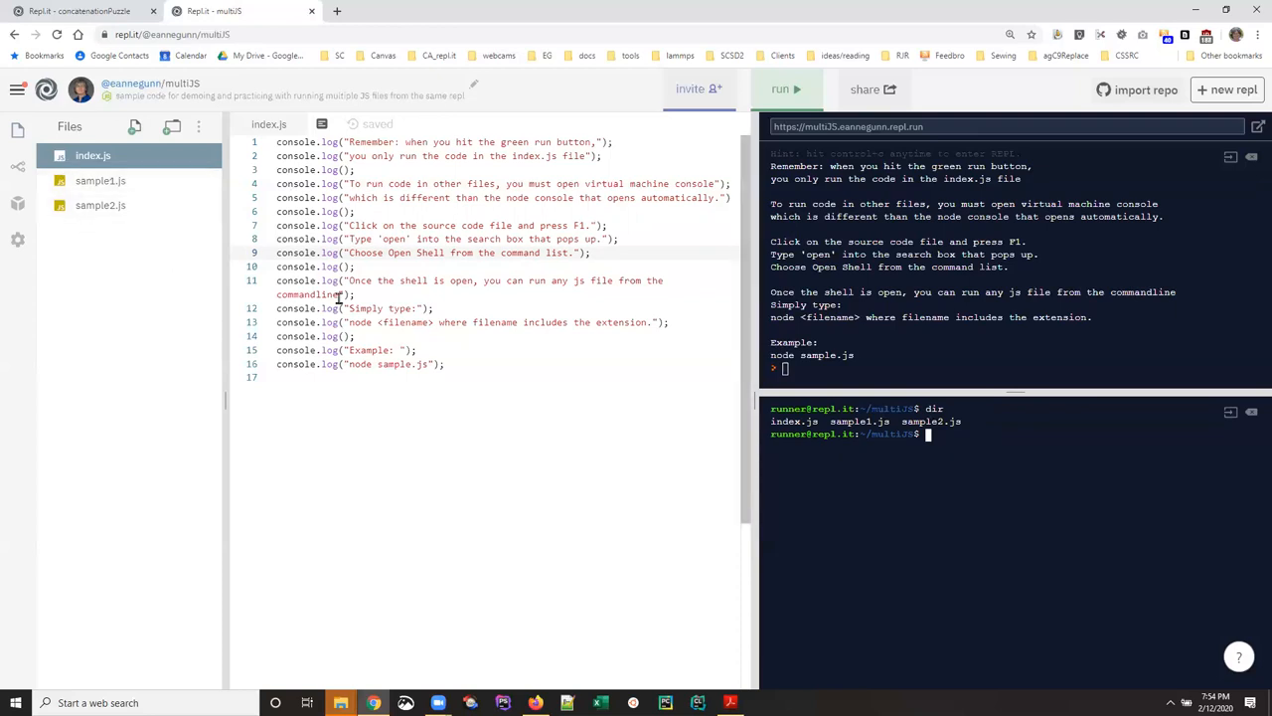
Run node sample1.js and node sample2.js in the shell, with sample1.js opened in between.
left_click(929, 434)
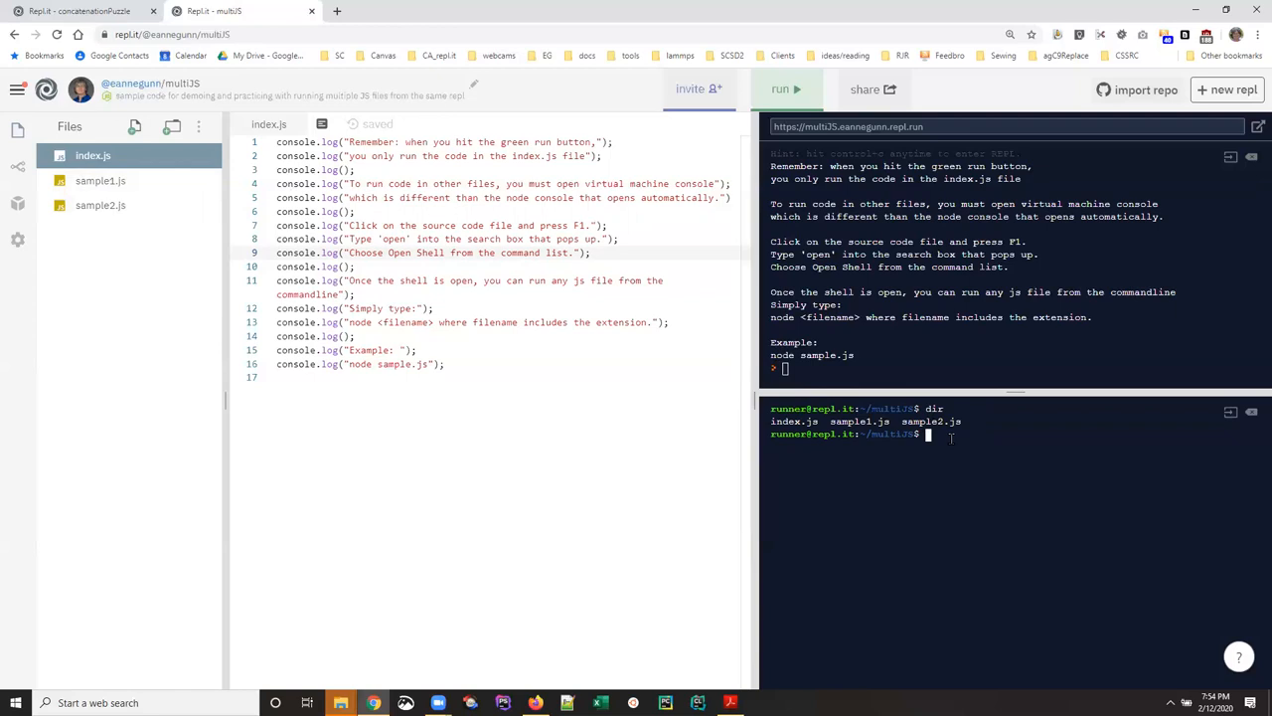
type("node ")
type("sample1.js")
key("Return")
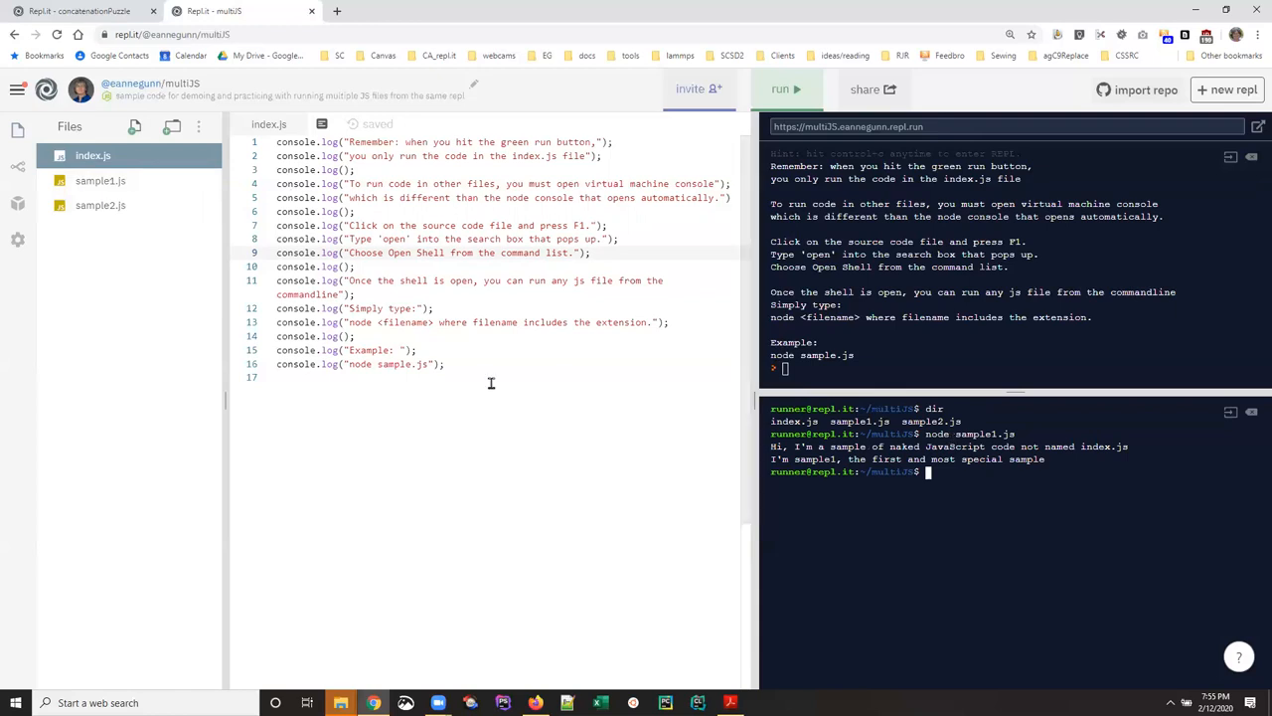
left_click(99, 179)
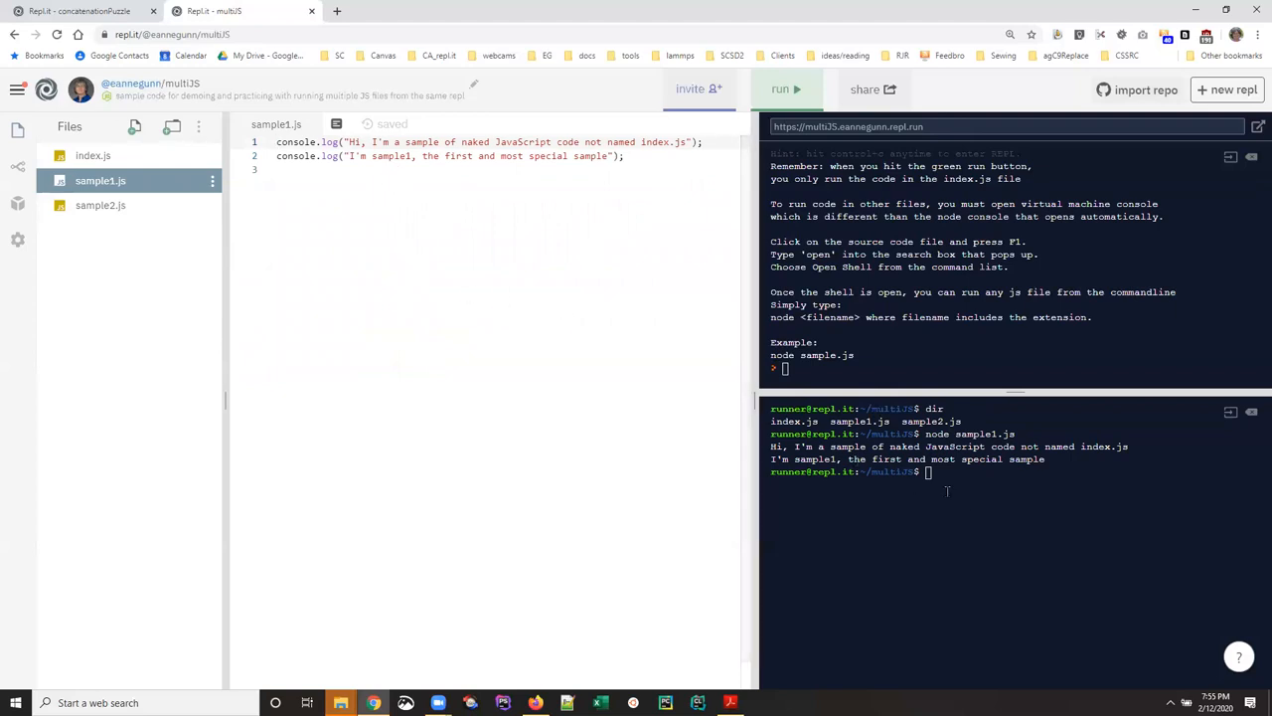
left_click(984, 480)
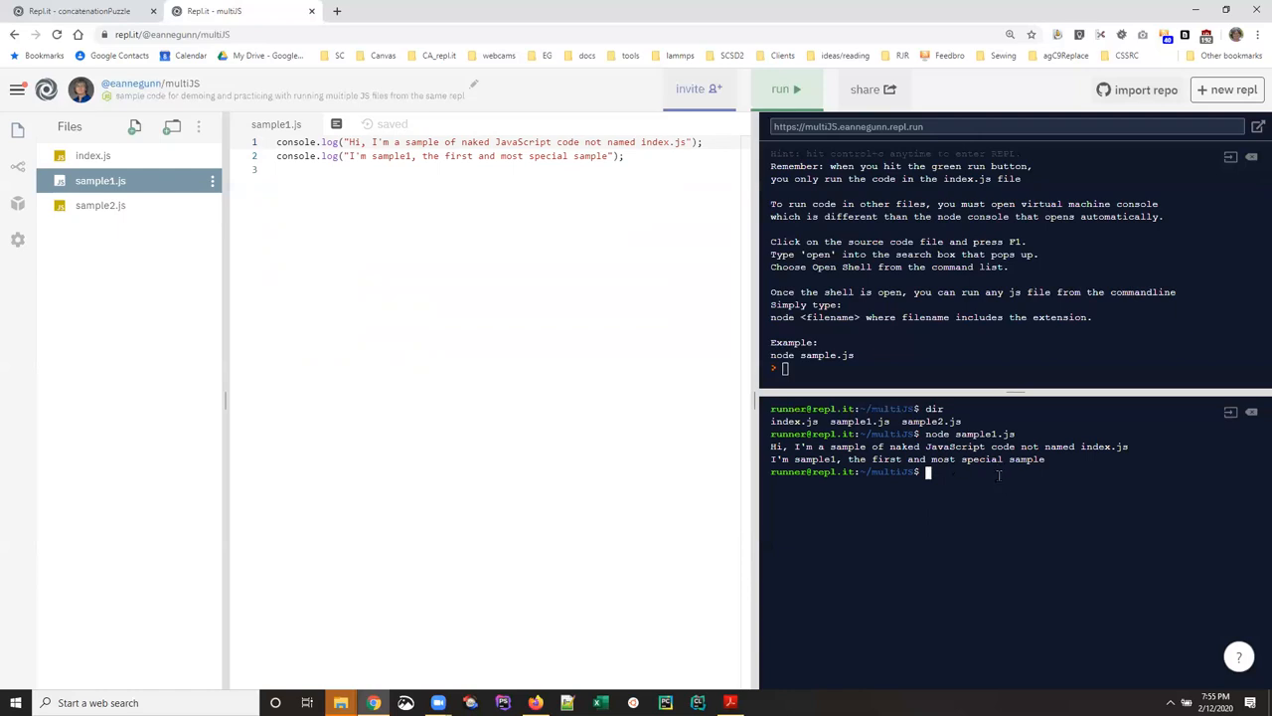
type("node sam")
type("ple2.")
type("js")
key("Return")
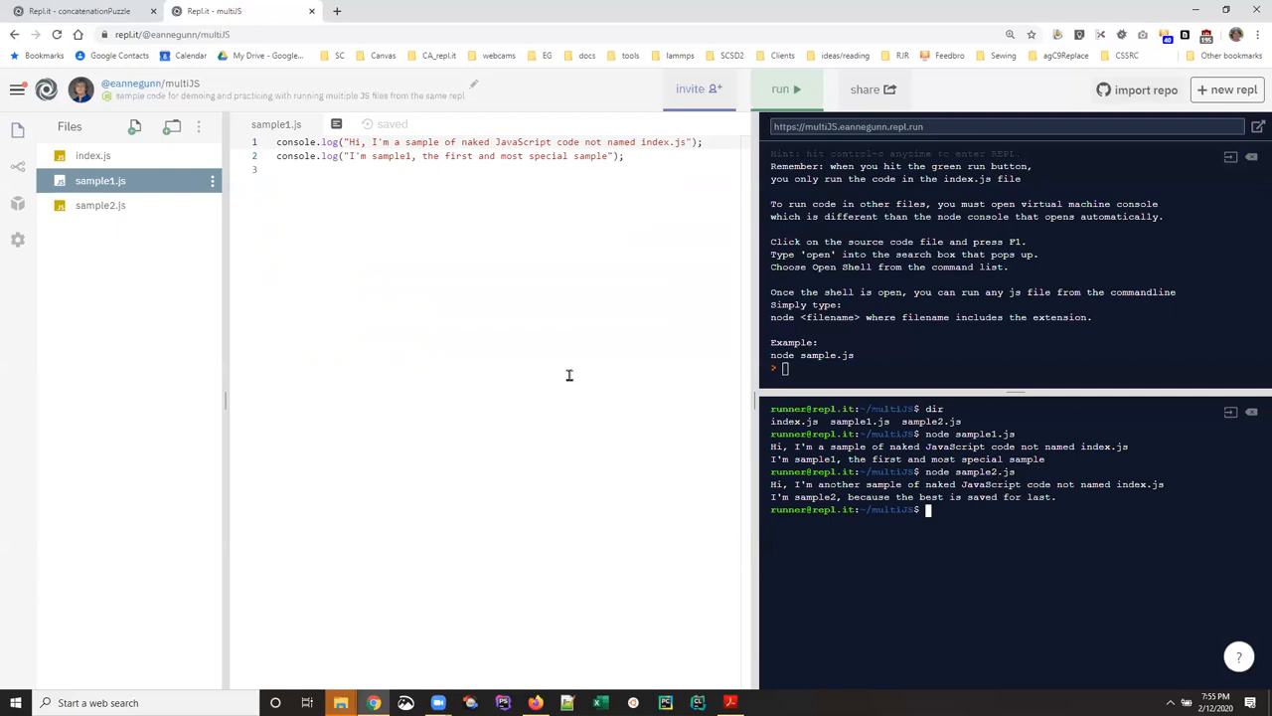
With sample2.js open, run node index.js in the shell and rerun the project in the main console.
left_click(119, 207)
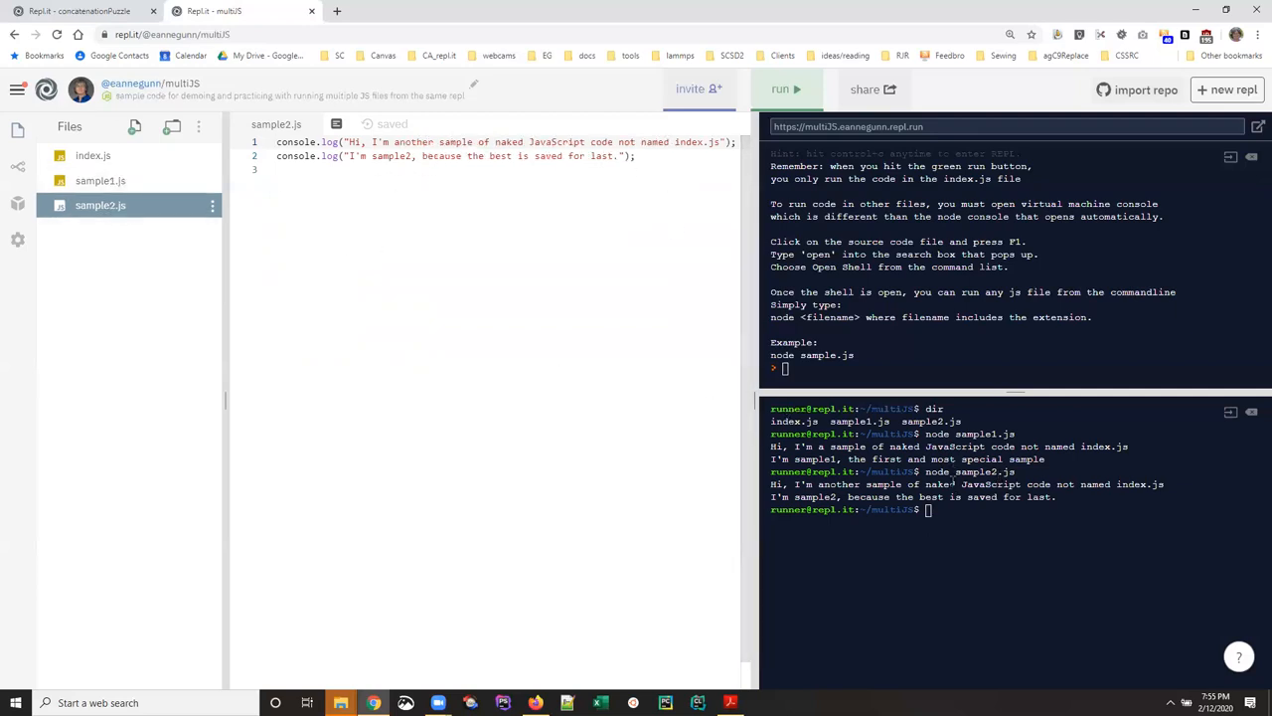
left_click(936, 513)
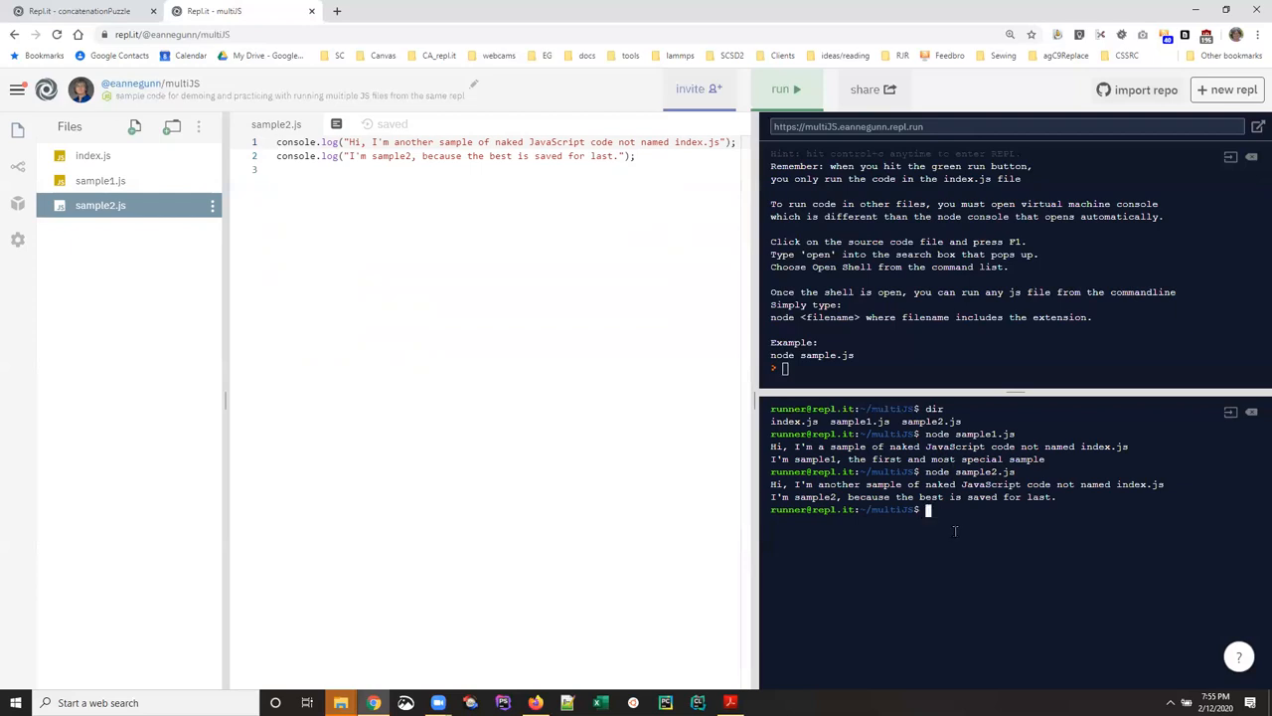
type("node ja")
key("BackSpace")
key("BackSpace")
key("BackSpace")
type("index.js")
key("Return")
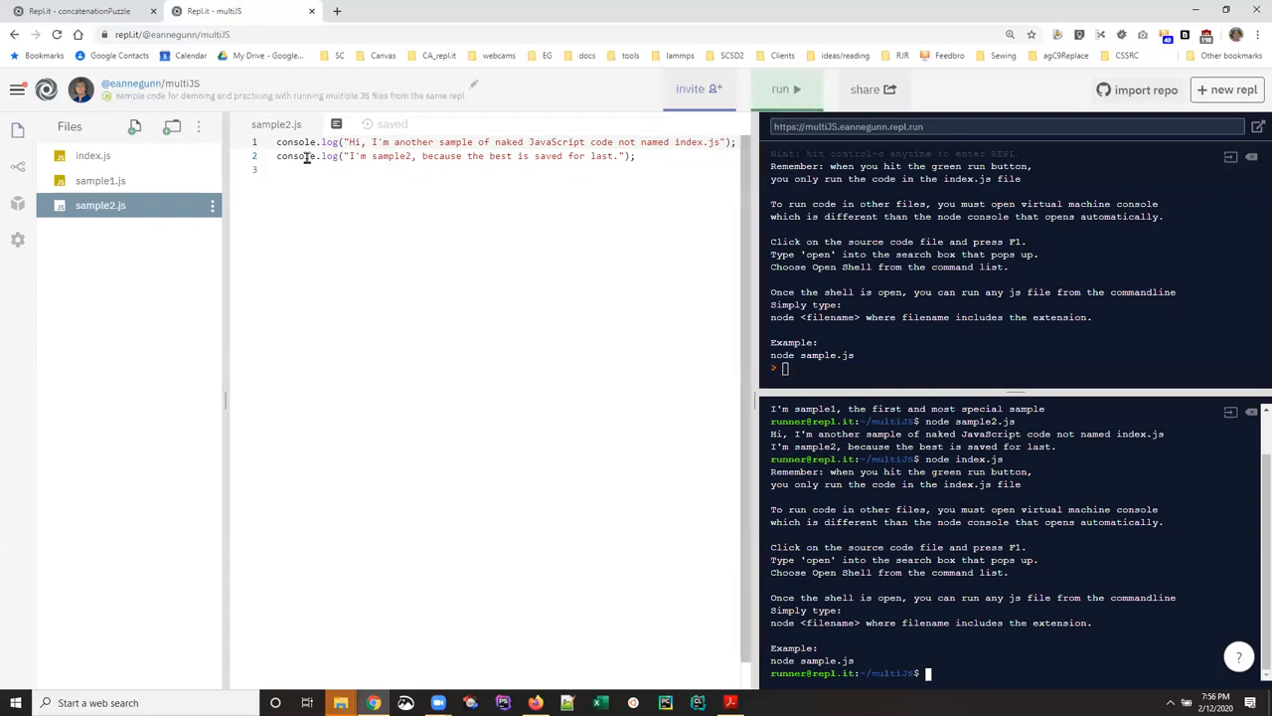
left_click(777, 98)
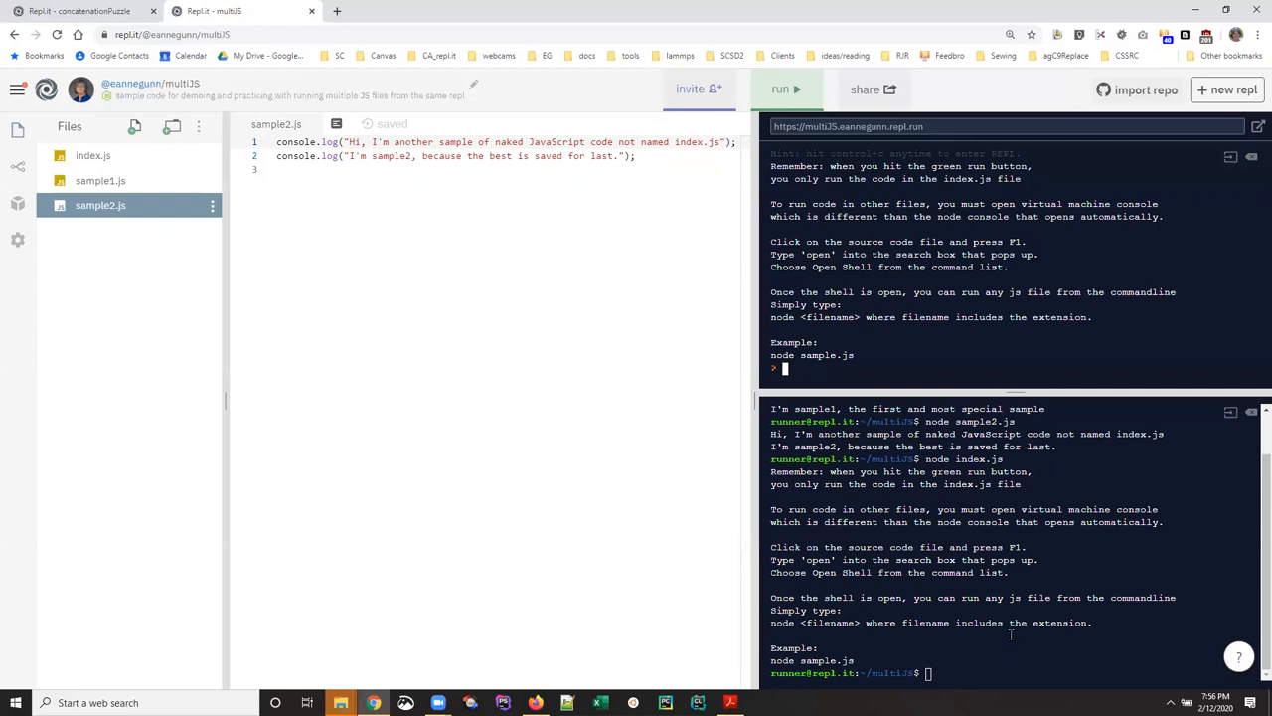
Clear the shell with the clear command and clear the main console output.
left_click(944, 670)
type("clear")
key("Return")
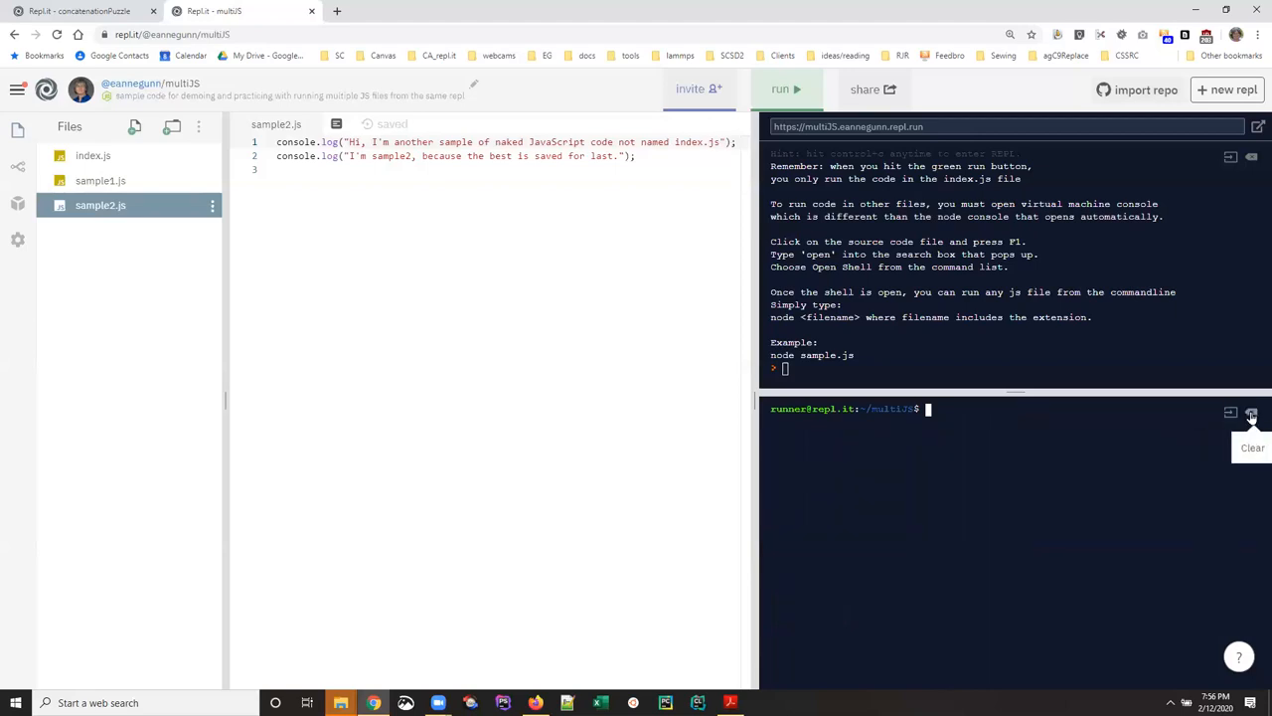
left_click(1251, 415)
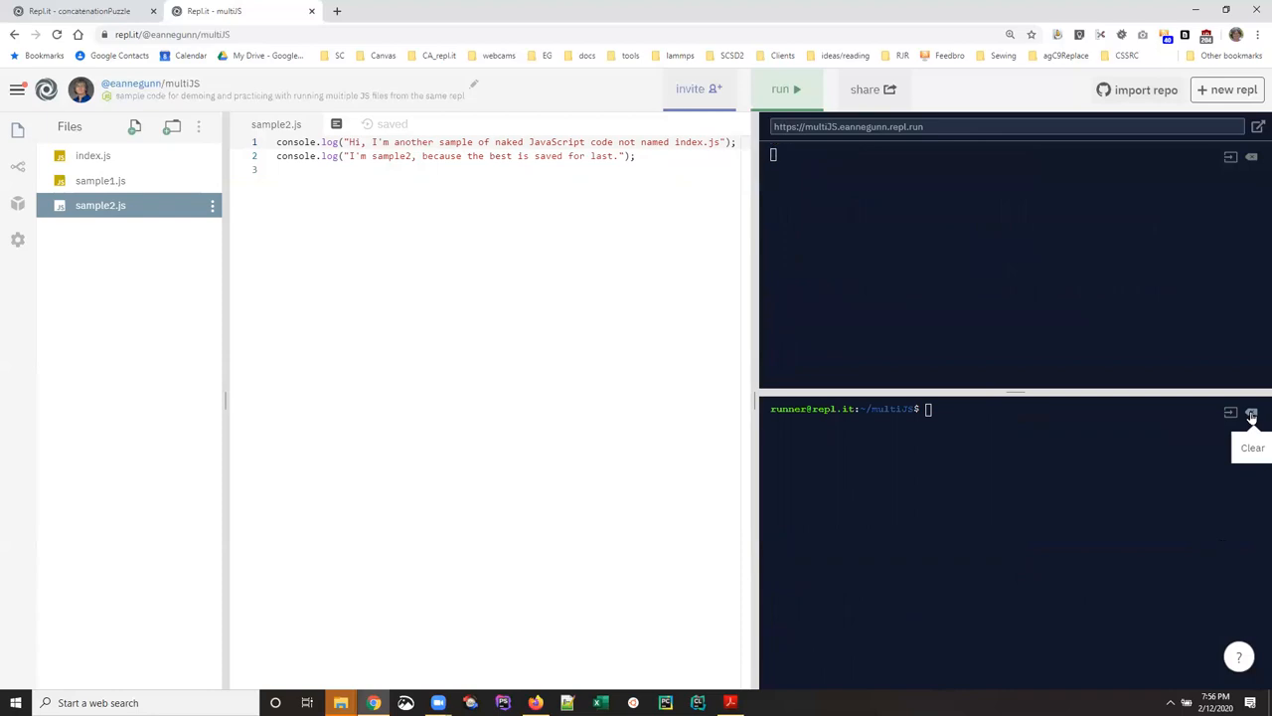
Run node sample1.js in the shell again, then clear the shell output.
left_click(949, 414)
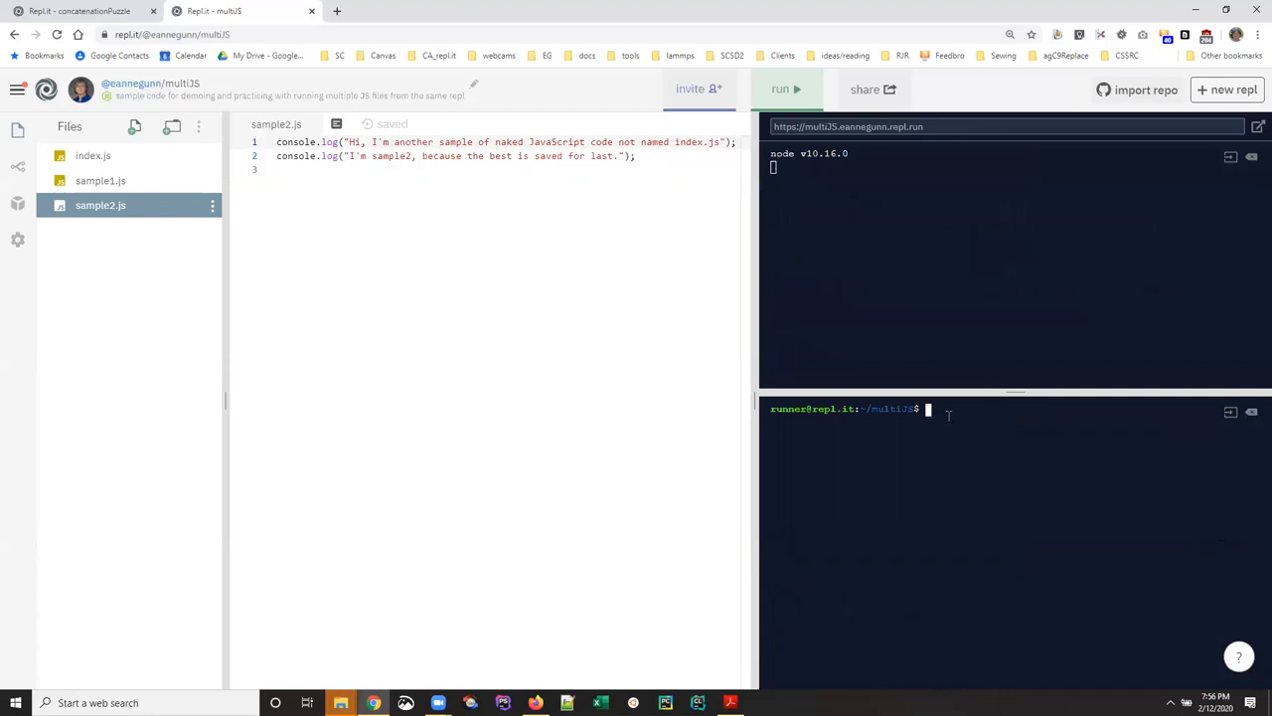
type("nod")
key("BackSpace")
key("BackSpace")
key("BackSpace")
type("node sample1.js")
key("Return")
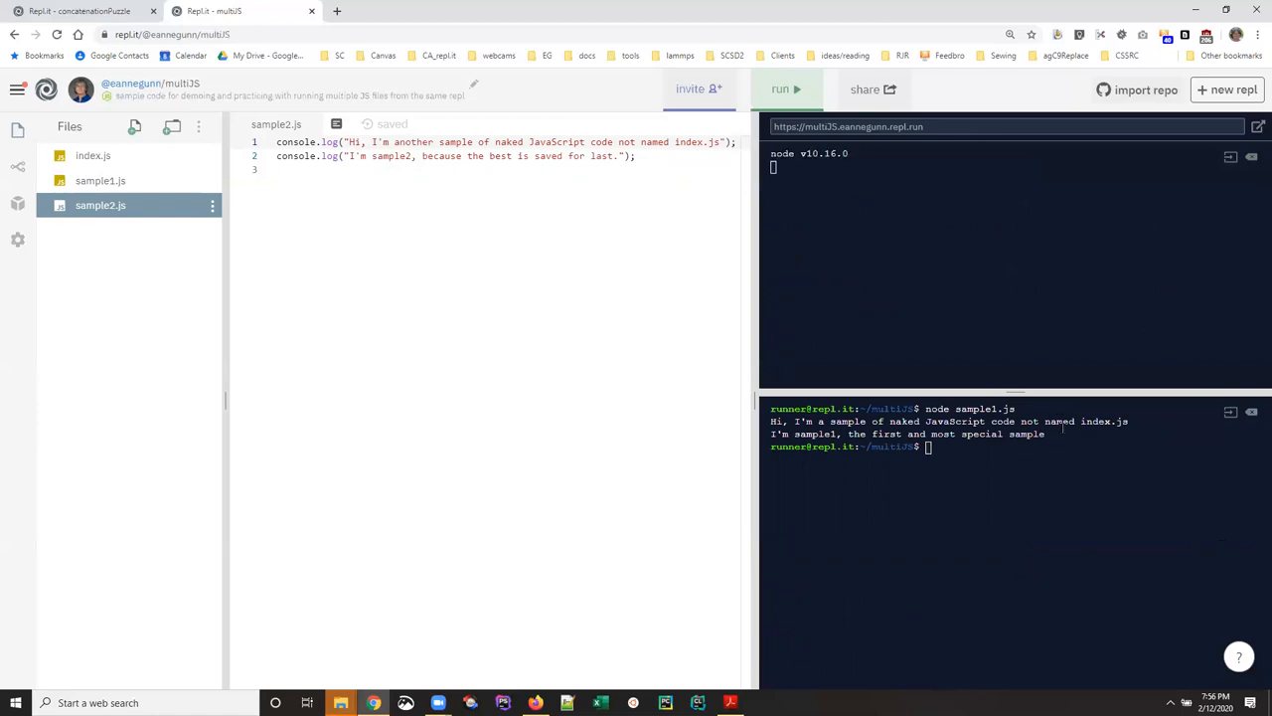
left_click(960, 446)
type("clear")
key("Return")
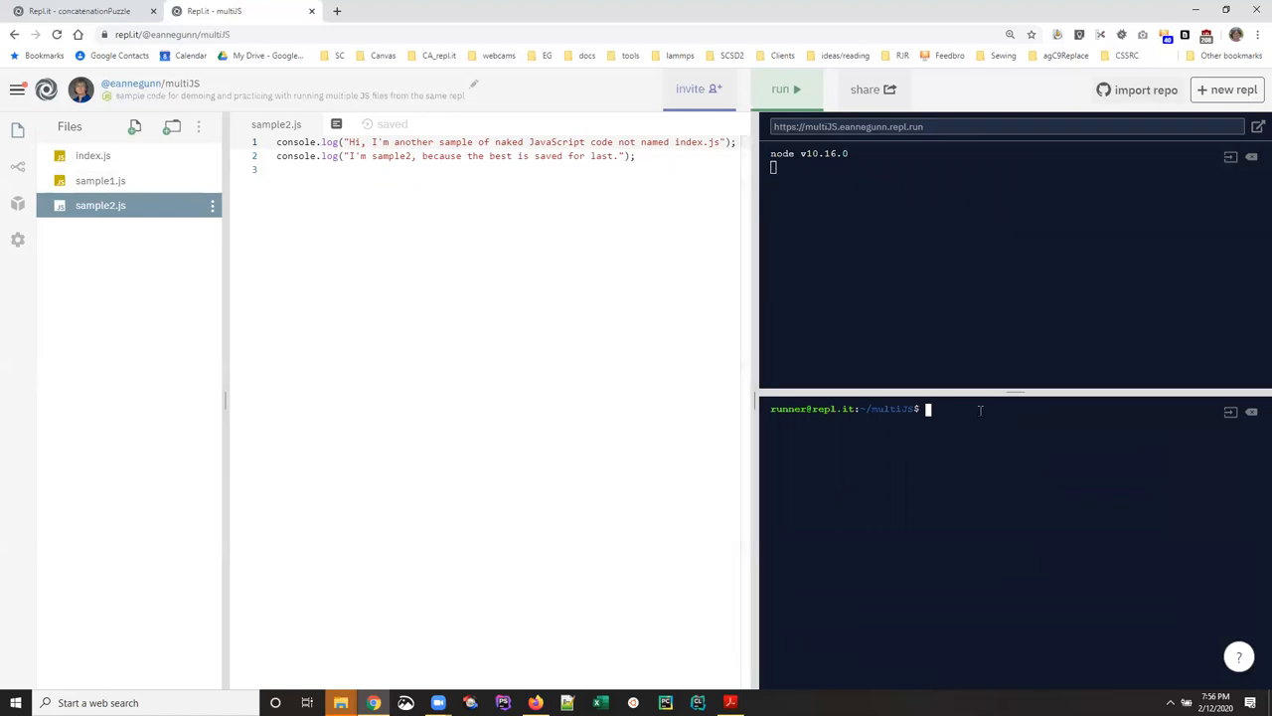
Drag the console/shell splitter so the shell pane ends up taller than the cleared console.
left_click_drag(1017, 392, 1009, 194)
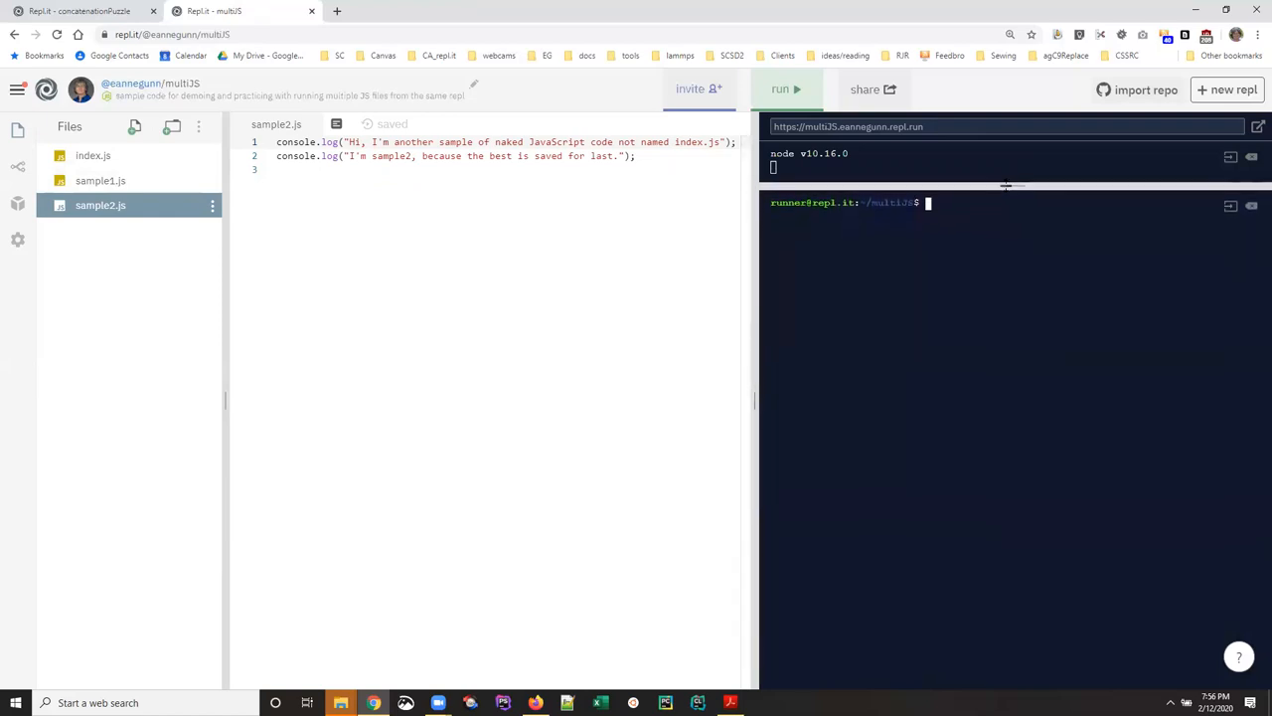
mouse_move(1009, 194)
left_mouse_down()
mouse_move(994, 296)
mouse_move(1014, 410)
left_mouse_up()
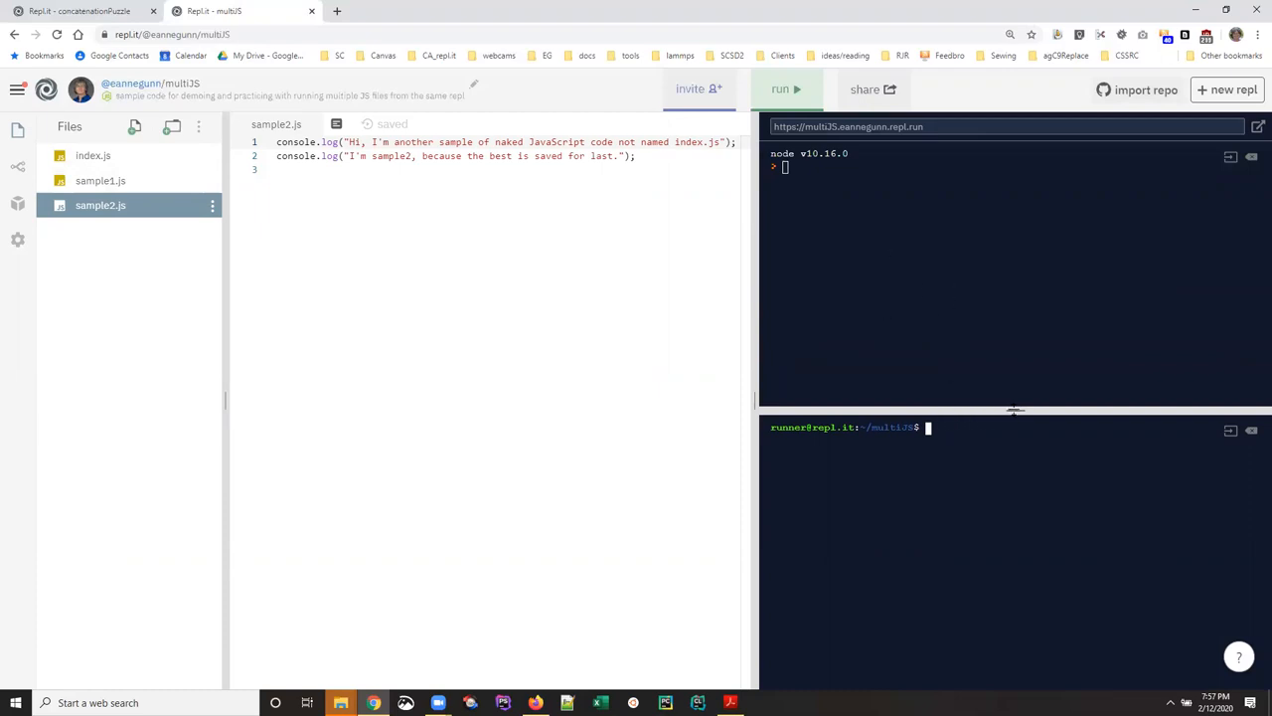
left_click_drag(1012, 409, 1004, 191)
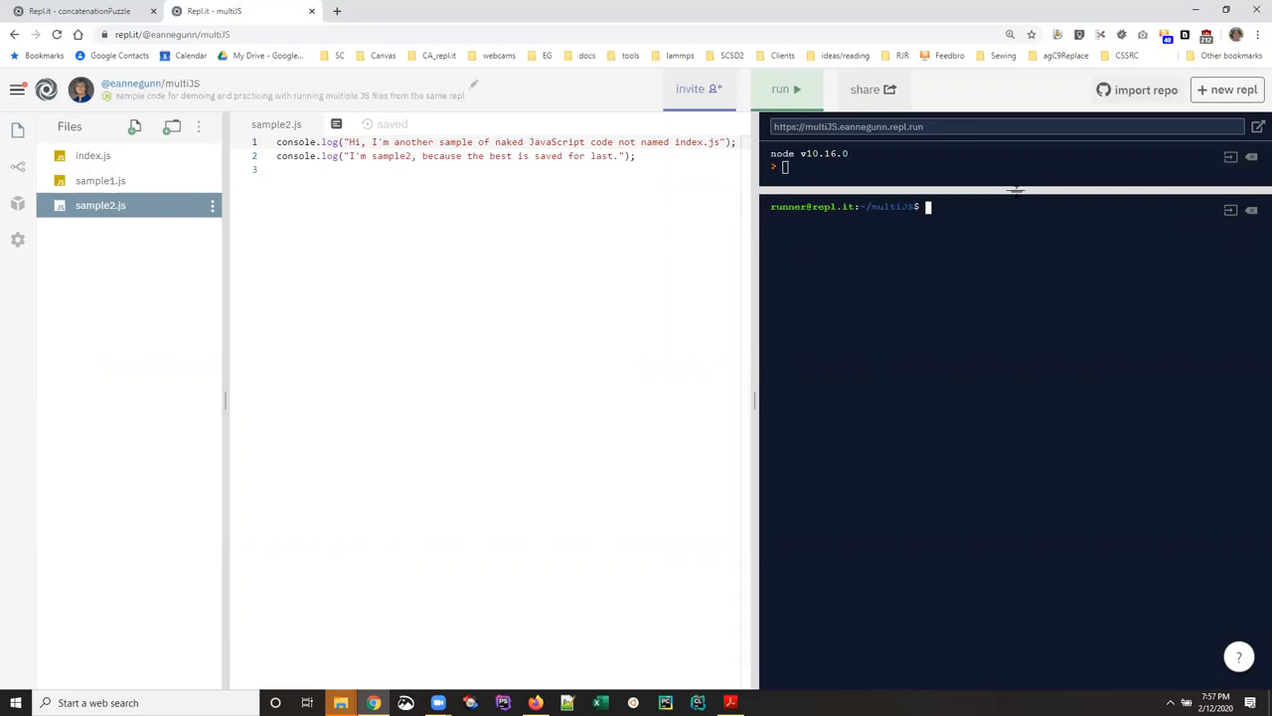
left_click_drag(1016, 191, 1013, 290)
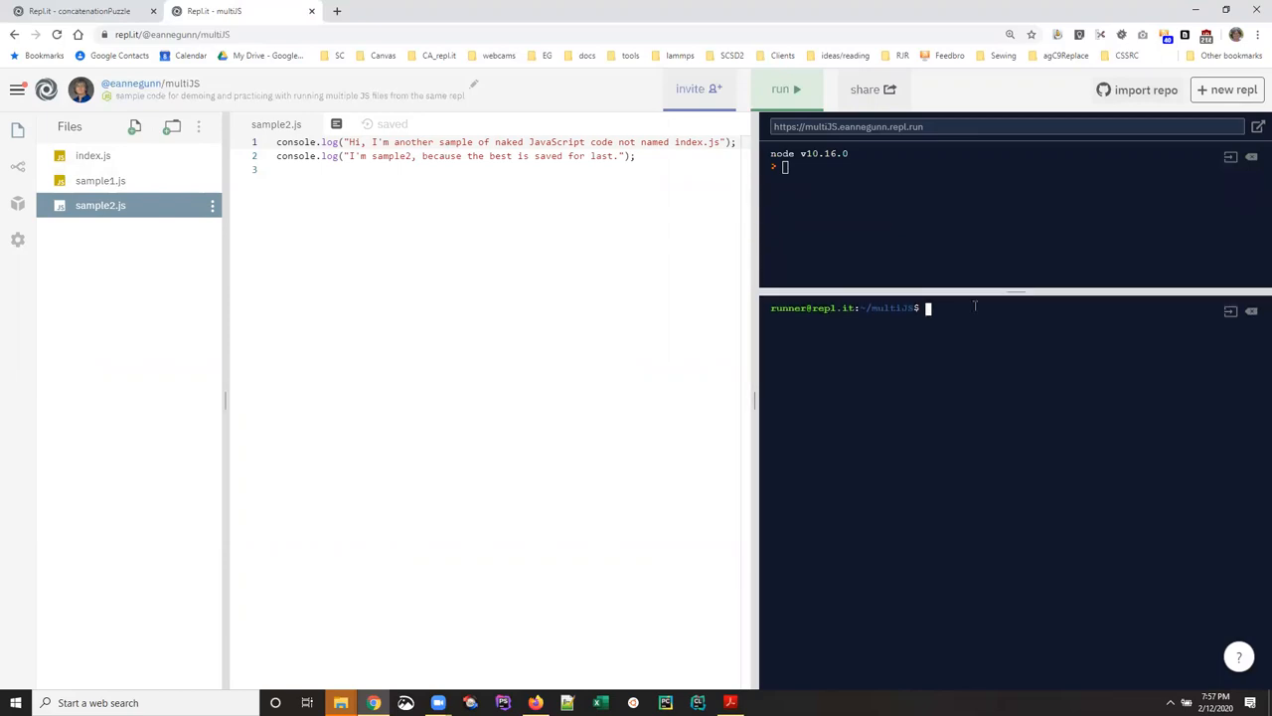